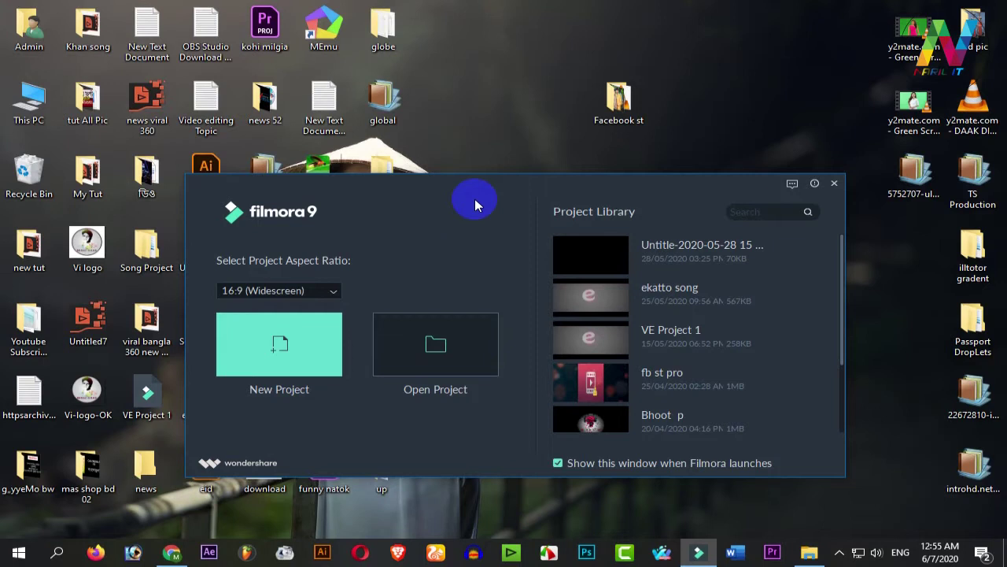
Create a new project with the 16:9 (Widescreen) aspect ratio and dismiss the Message Center
{"action": "left_click", "coordinate": [325, 293]}
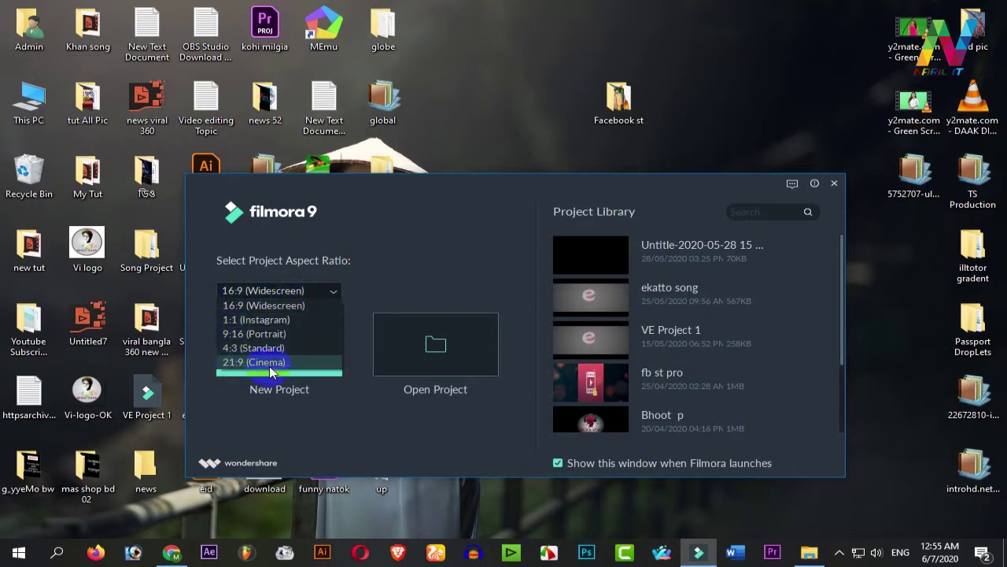
{"action": "left_click", "coordinate": [299, 293]}
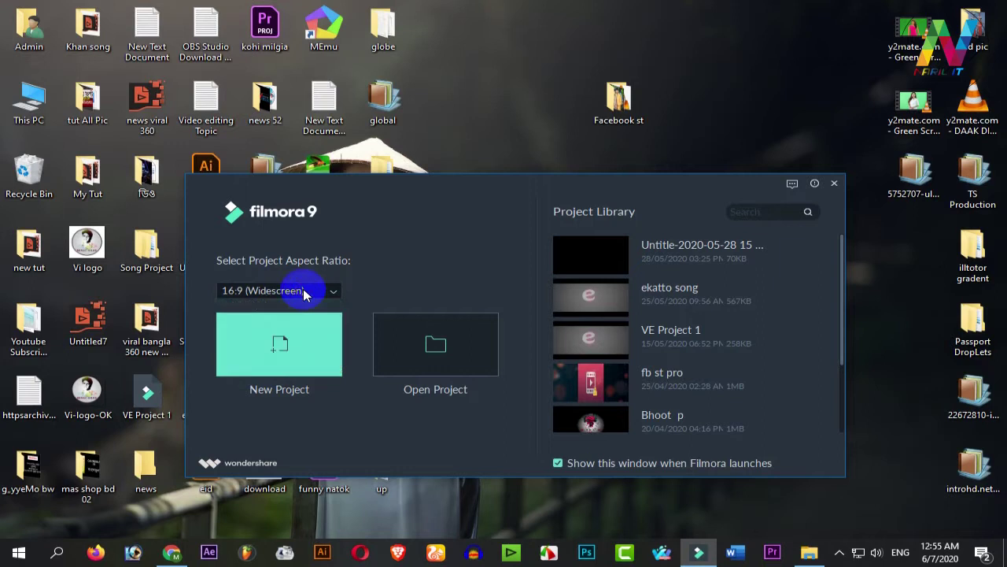
{"action": "left_click", "coordinate": [281, 348]}
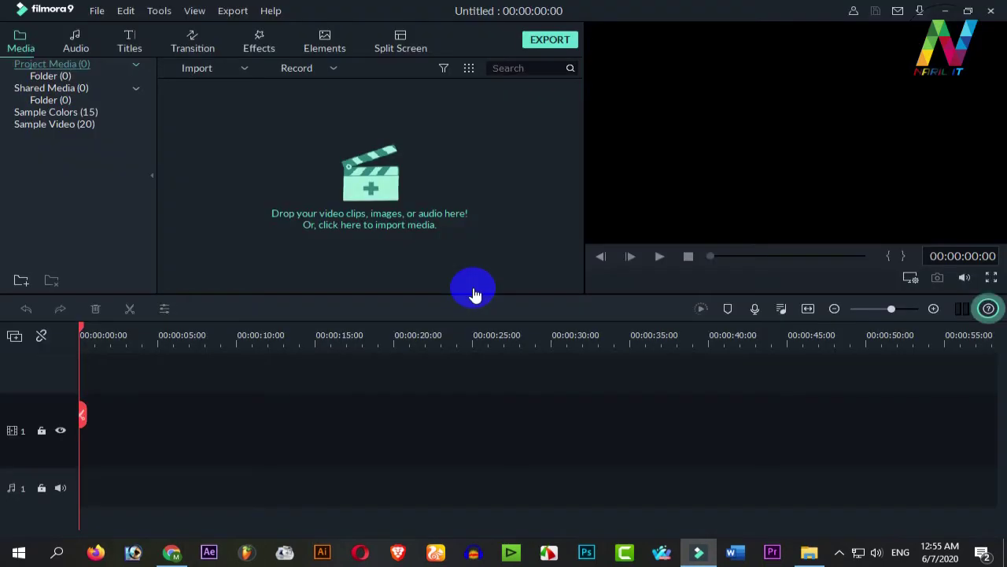
{"action": "left_click", "coordinate": [97, 11]}
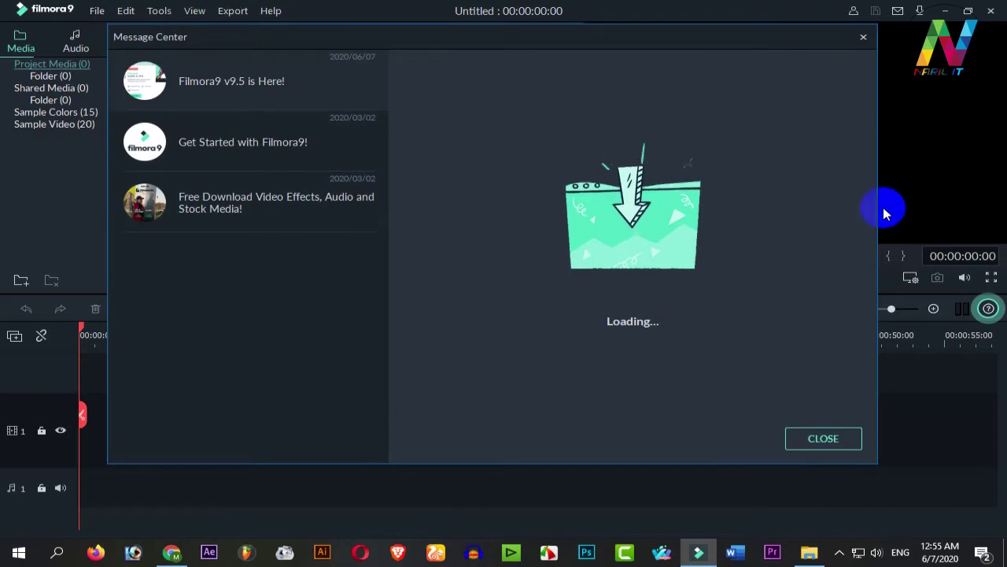
{"action": "left_click", "coordinate": [823, 439]}
Open the project settings and set both the aspect ratio and the resolution to Custom
{"action": "left_click", "coordinate": [97, 11]}
{"action": "left_click", "coordinate": [154, 214]}
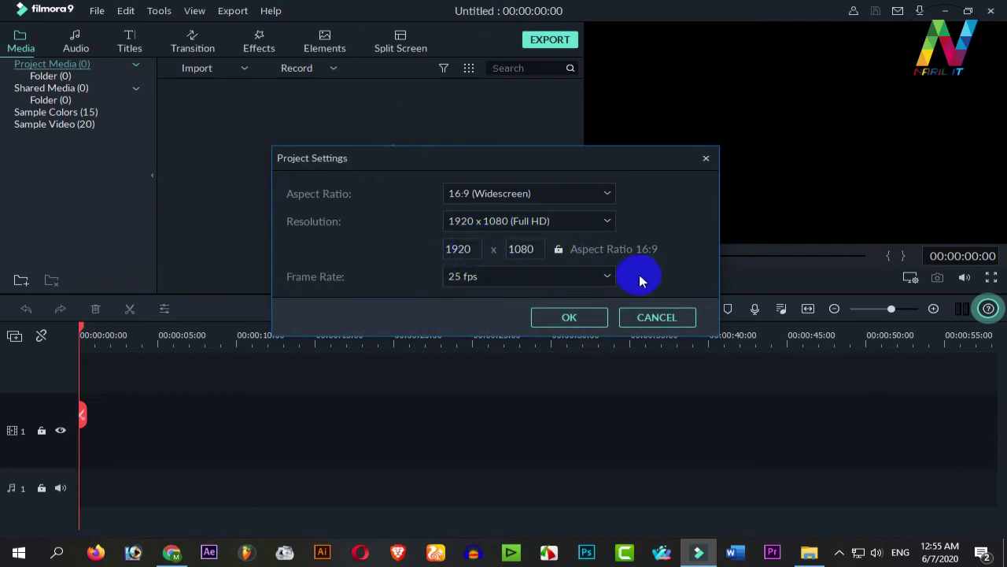
{"action": "left_click", "coordinate": [603, 277]}
{"action": "left_click", "coordinate": [603, 276]}
{"action": "left_click", "coordinate": [573, 195]}
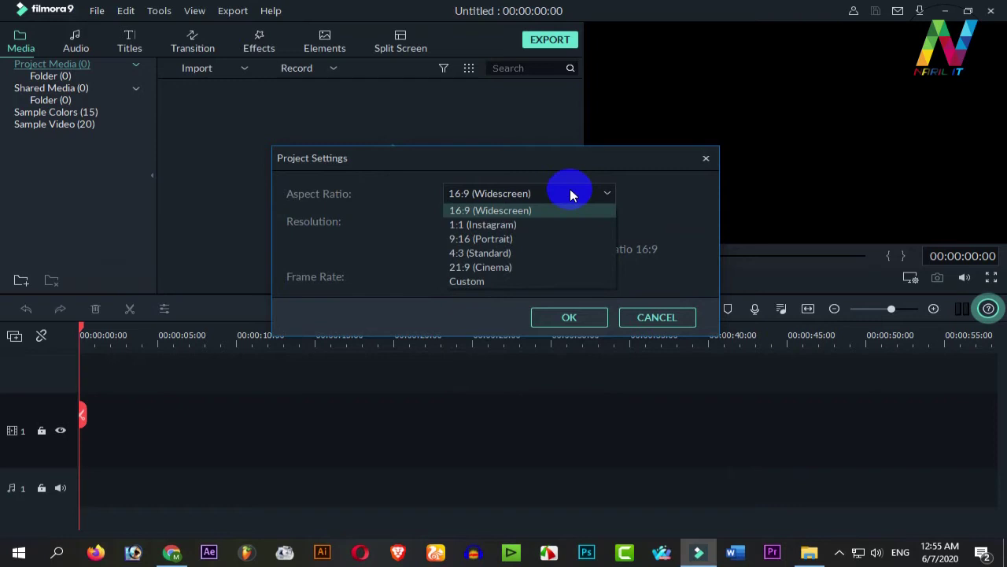
{"action": "left_click", "coordinate": [473, 285]}
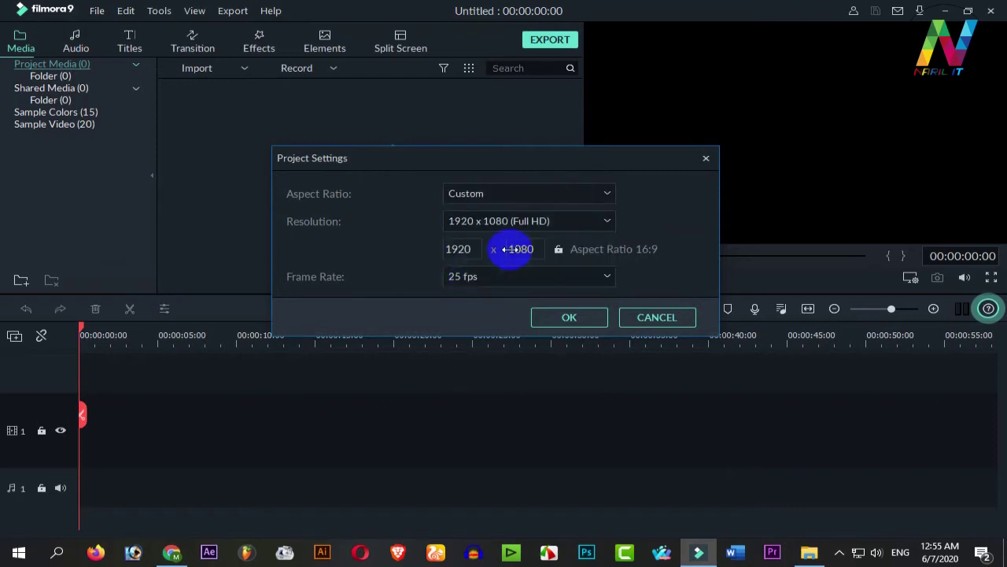
{"action": "left_click", "coordinate": [607, 223]}
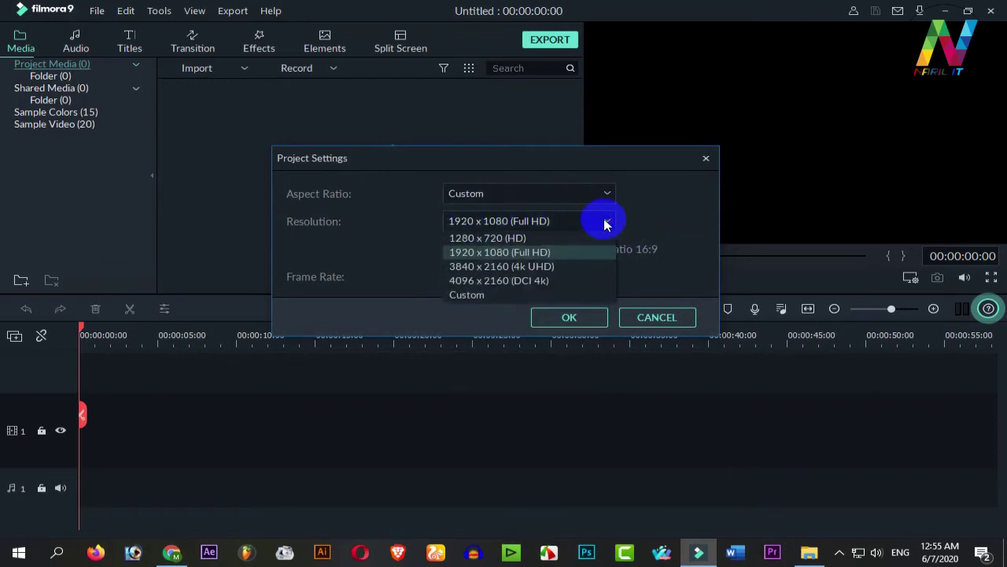
{"action": "left_click", "coordinate": [472, 296]}
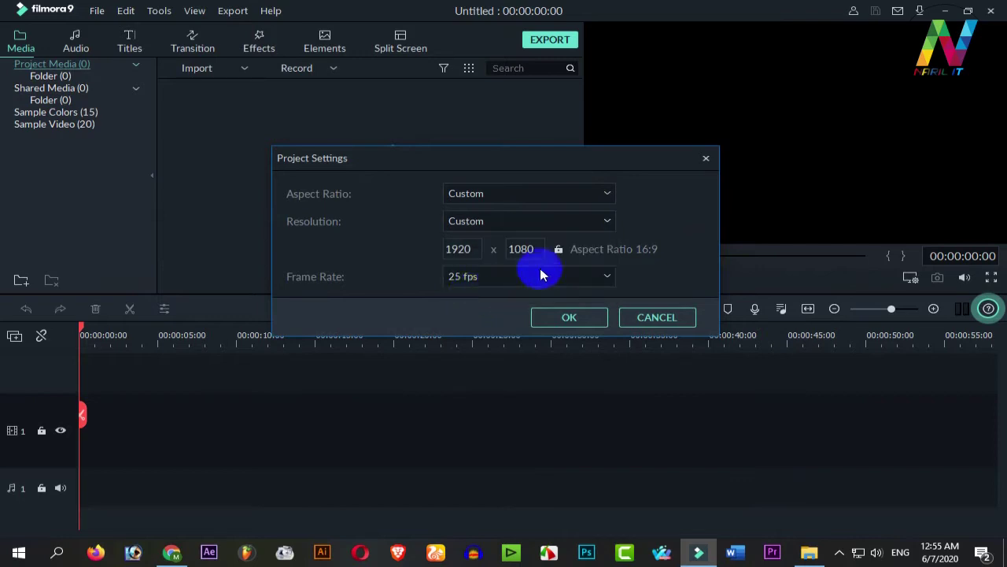
Set the custom project resolution to 480 x 854 and apply the project settings
{"action": "double_click", "coordinate": [469, 249]}
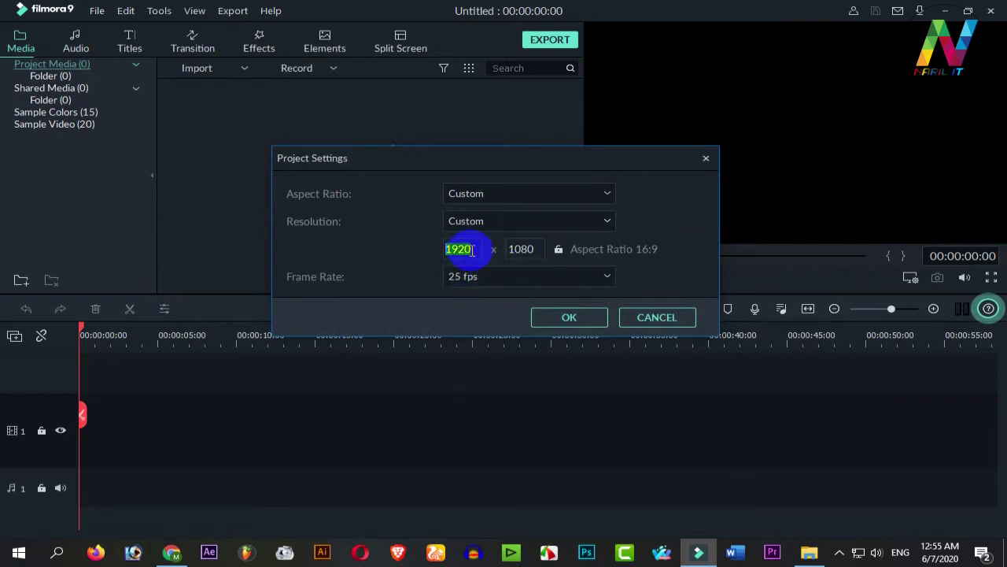
{"action": "type", "text": "480"}
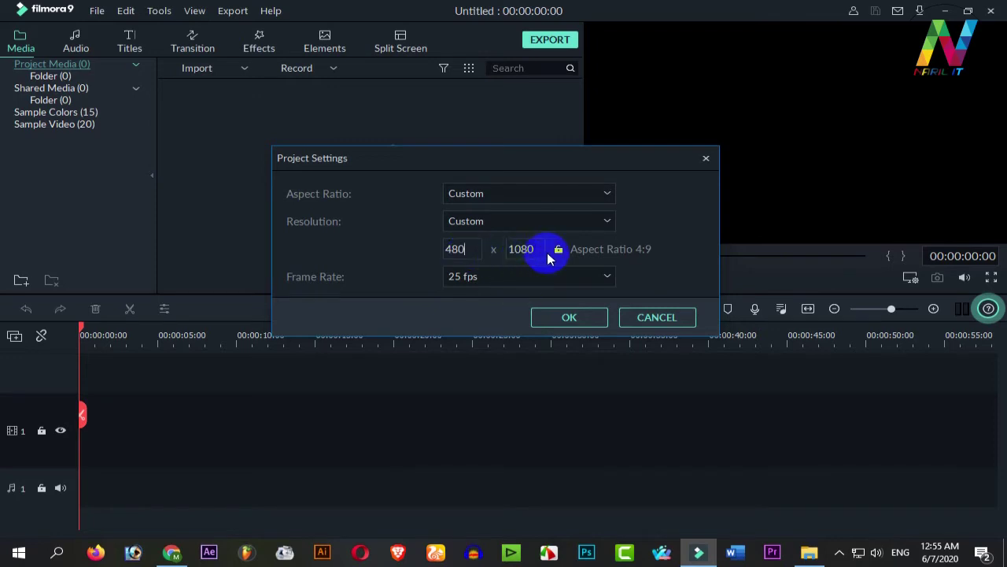
{"action": "double_click", "coordinate": [533, 249]}
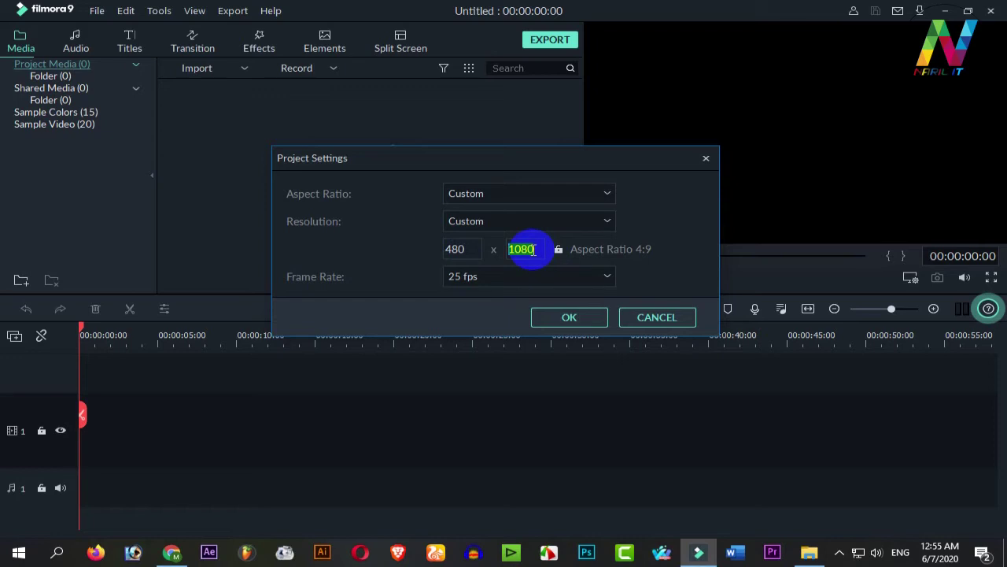
{"action": "type", "text": "854"}
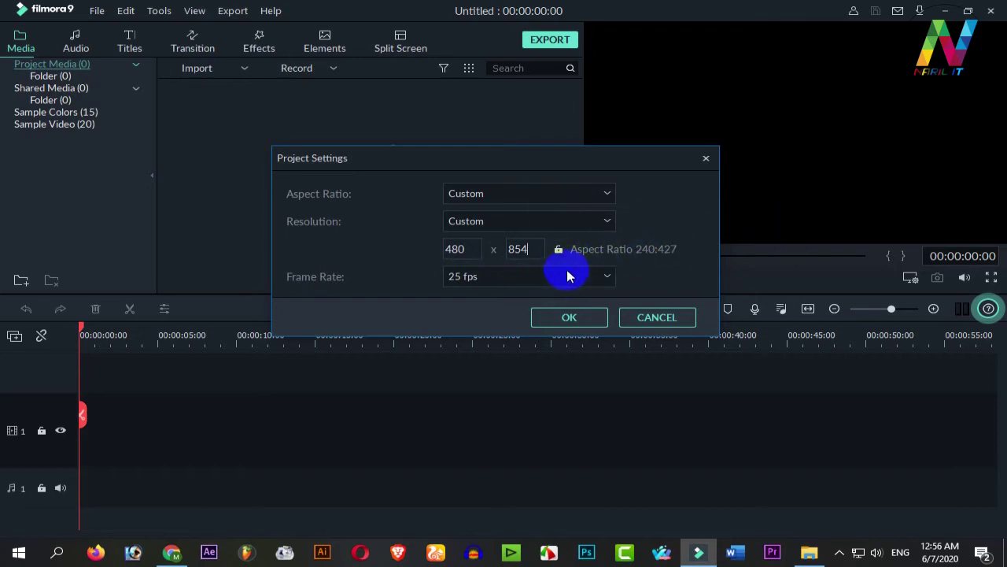
{"action": "left_click", "coordinate": [556, 316]}
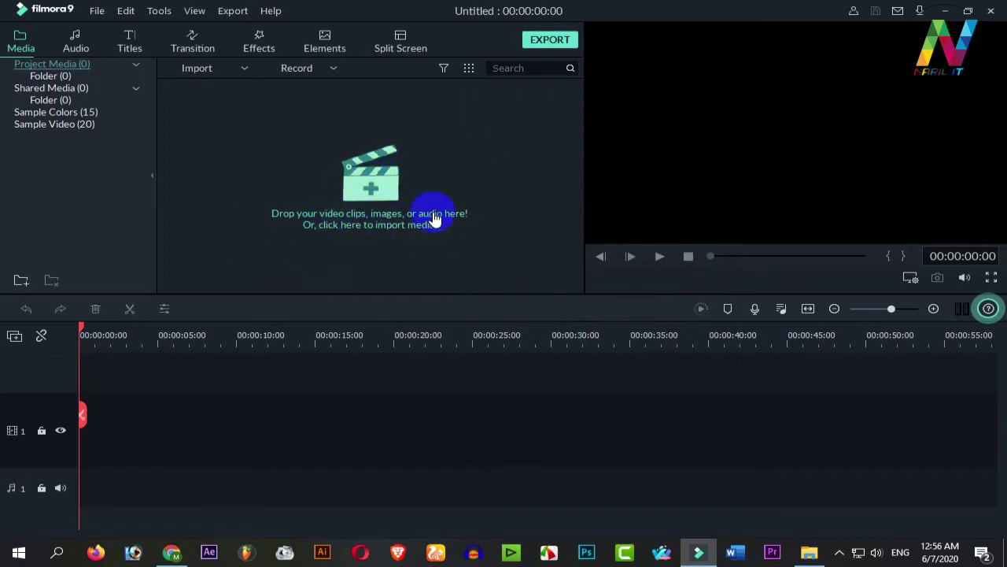
Import the photo 30 from the Facebook st folder on the desktop into the project media
{"action": "left_click", "coordinate": [370, 187]}
{"action": "double_click", "coordinate": [369, 140]}
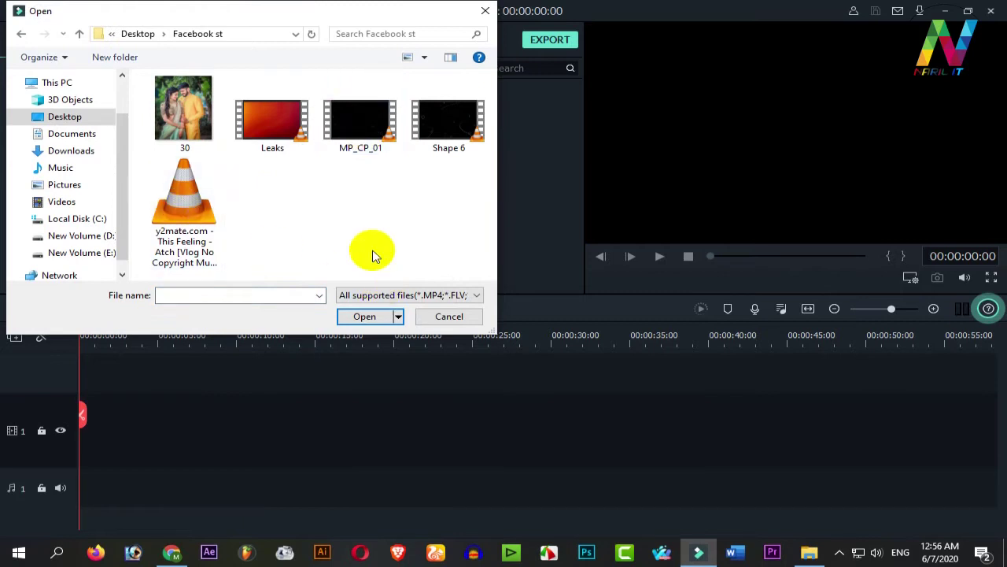
{"action": "left_click", "coordinate": [313, 244]}
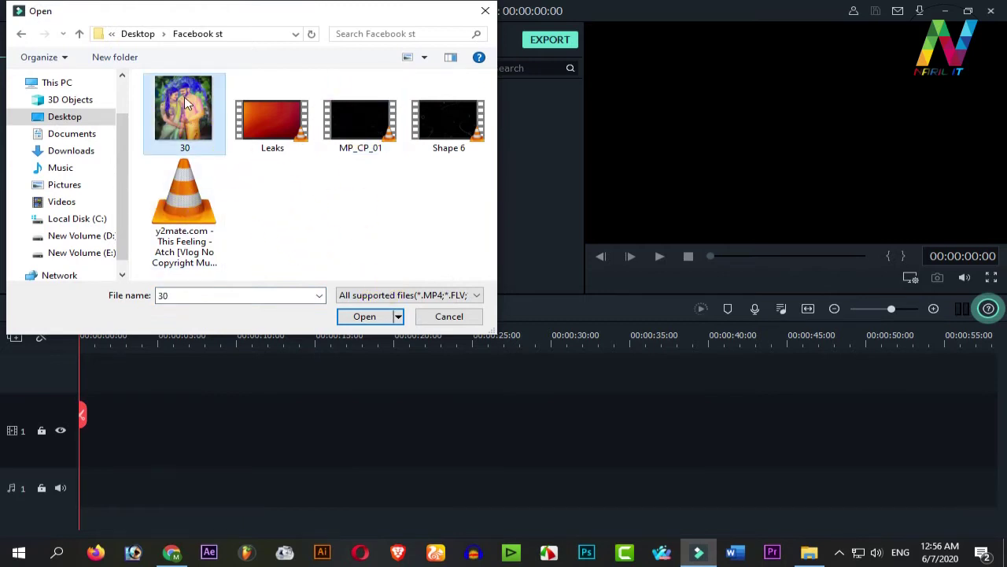
{"action": "left_click", "coordinate": [274, 114]}
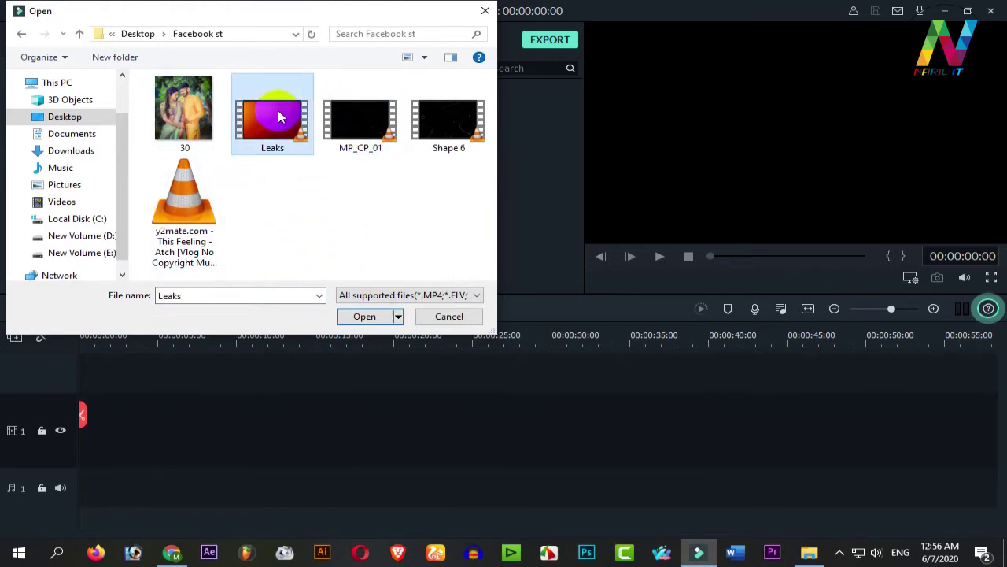
{"action": "left_click_drag", "start_coordinate": [362, 171], "coordinate": [480, 102]}
{"action": "left_click", "coordinate": [360, 114]}
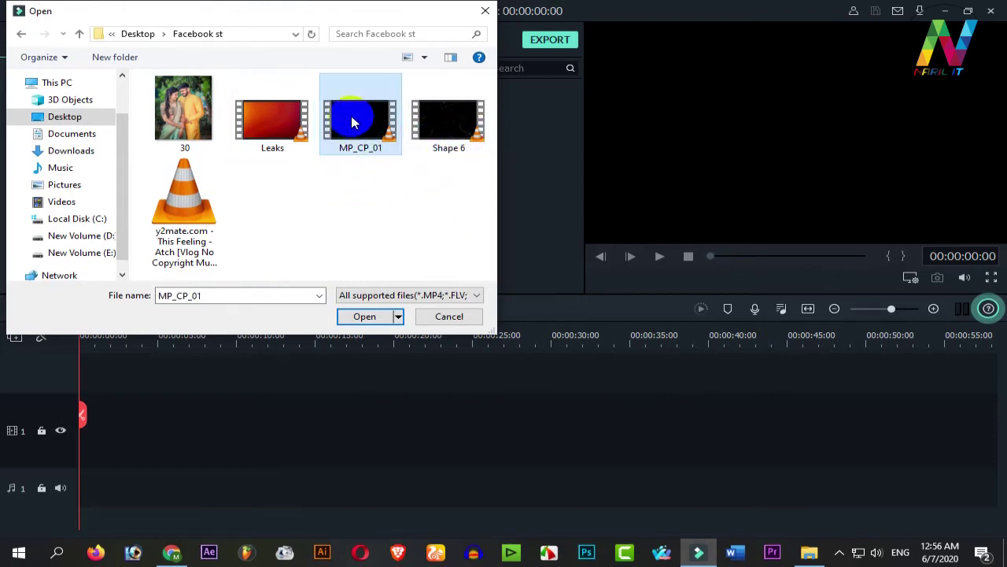
{"action": "left_click", "coordinate": [455, 122]}
{"action": "left_click", "coordinate": [360, 116]}
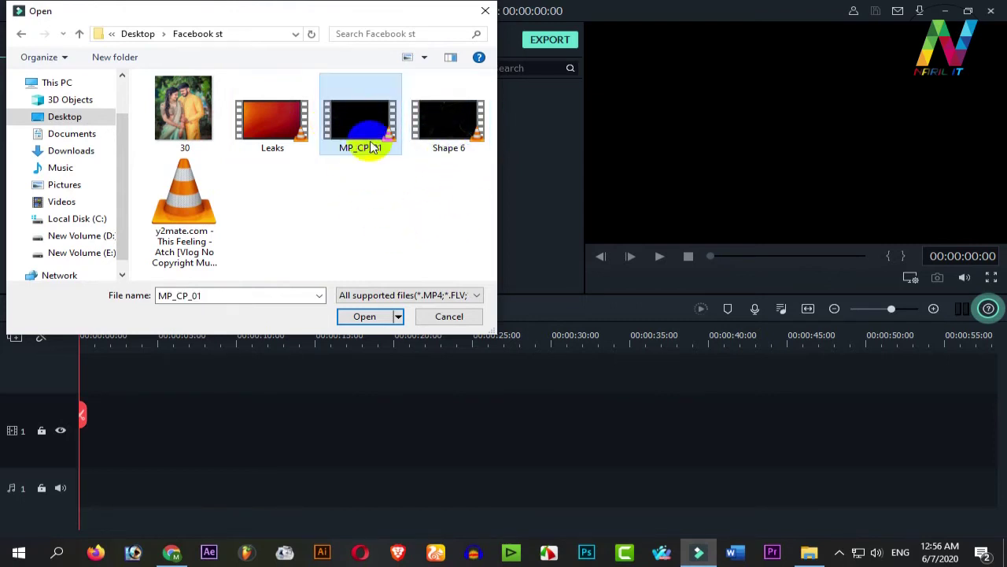
{"action": "left_click", "coordinate": [441, 111]}
{"action": "left_click", "coordinate": [440, 140]}
{"action": "left_click", "coordinate": [319, 241]}
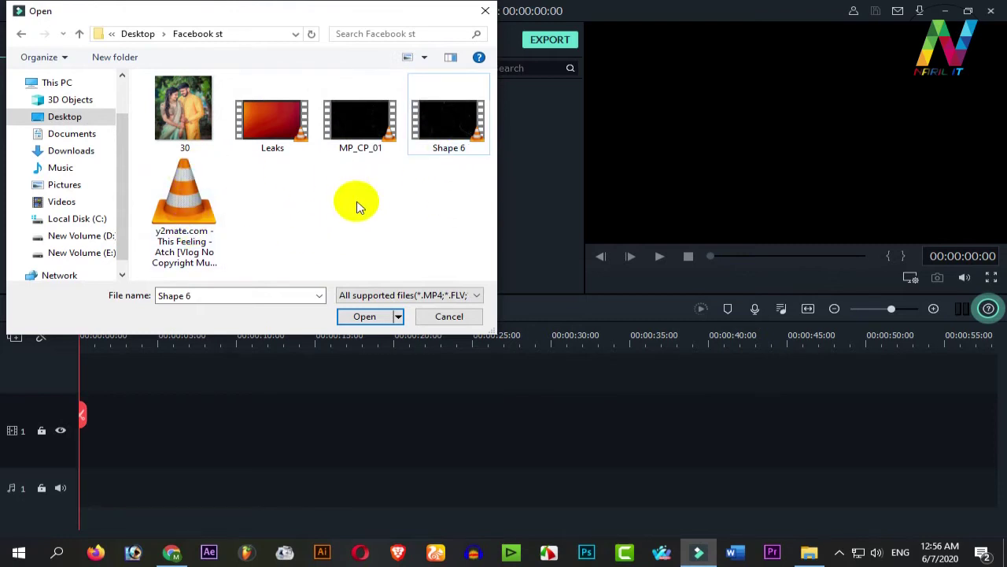
{"action": "left_click", "coordinate": [178, 107]}
{"action": "left_click", "coordinate": [364, 317]}
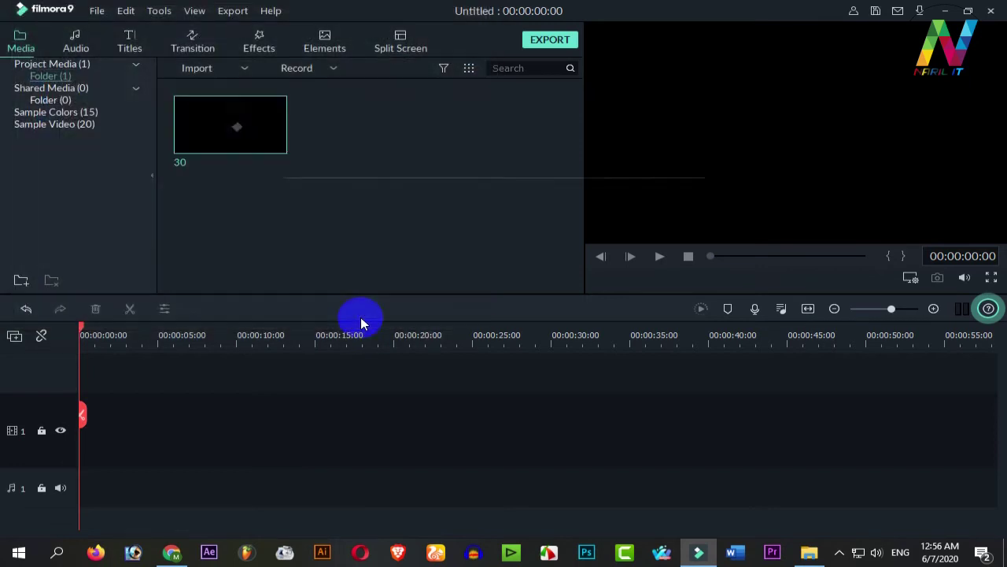
Place photo 30 at the start of video track 1, reduce the track height and enlarge the photo to fill the portrait frame
{"action": "left_click_drag", "start_coordinate": [210, 214], "coordinate": [86, 437]}
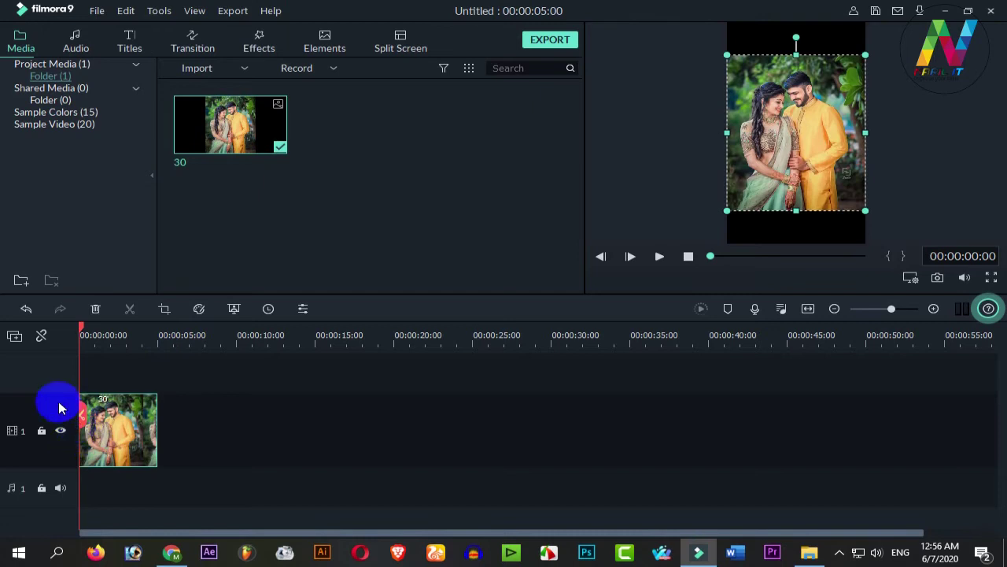
{"action": "left_click_drag", "start_coordinate": [52, 391], "coordinate": [56, 433]}
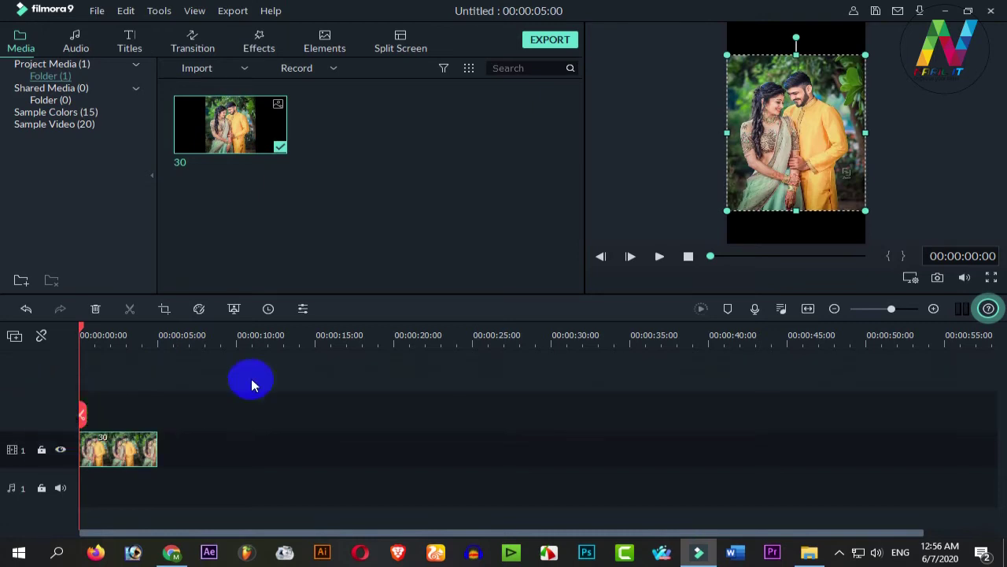
{"action": "left_click", "coordinate": [801, 117]}
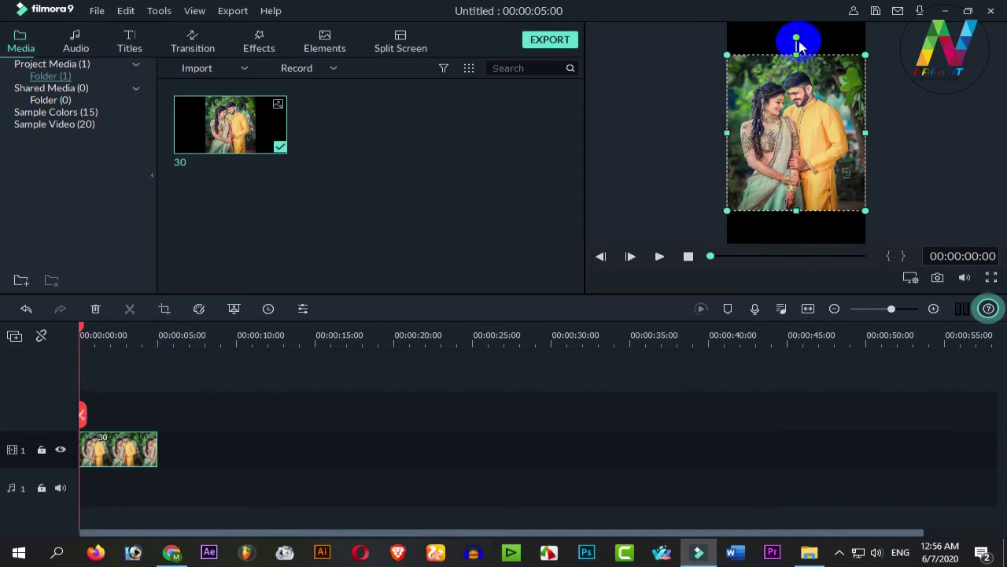
{"action": "left_click_drag", "start_coordinate": [867, 211], "coordinate": [922, 274]}
{"action": "left_click_drag", "start_coordinate": [825, 206], "coordinate": [801, 180]}
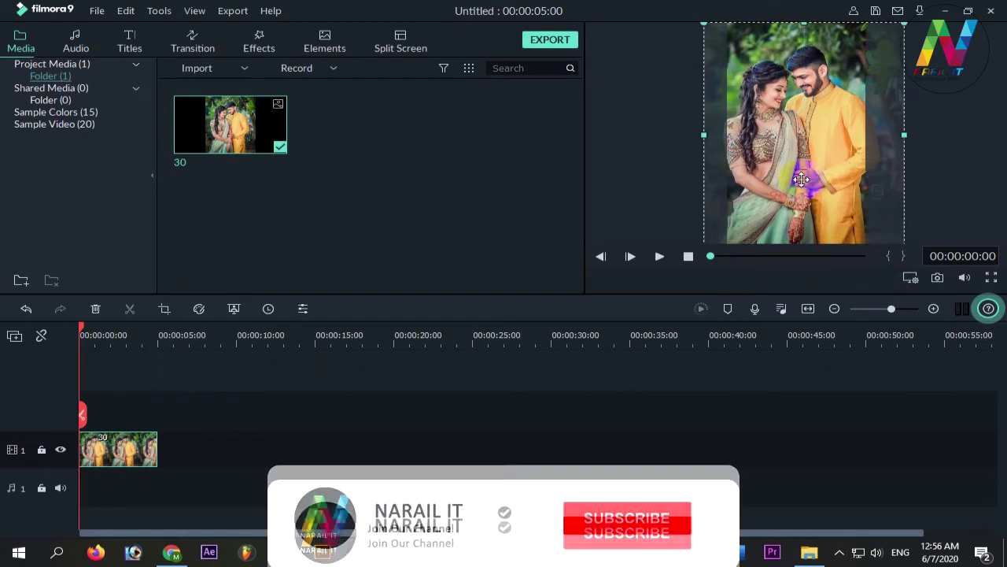
{"action": "left_click", "coordinate": [228, 460]}
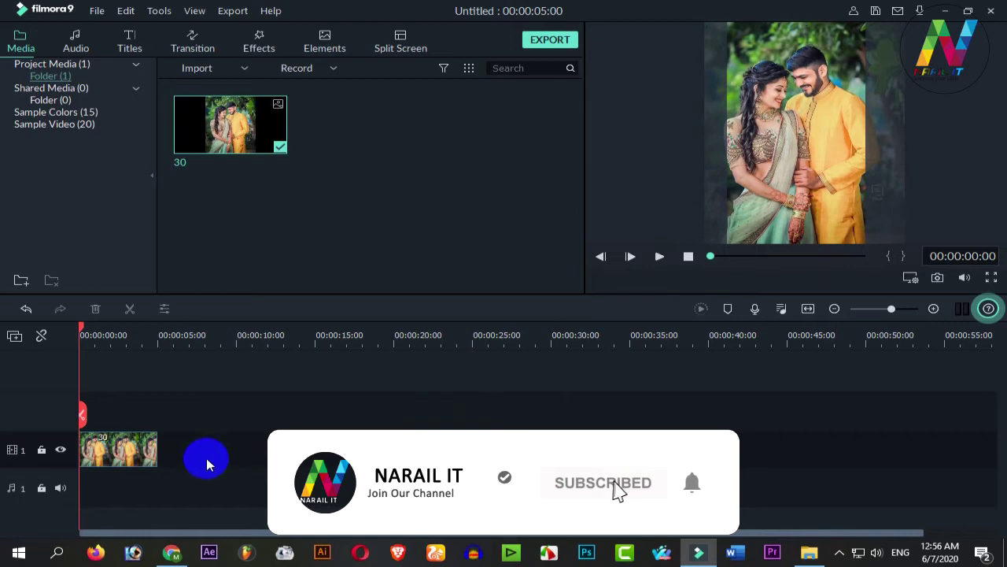
Import the "This Feeling" music file from the Facebook st folder and place it at the start of audio track 1
{"action": "double_click", "coordinate": [220, 218]}
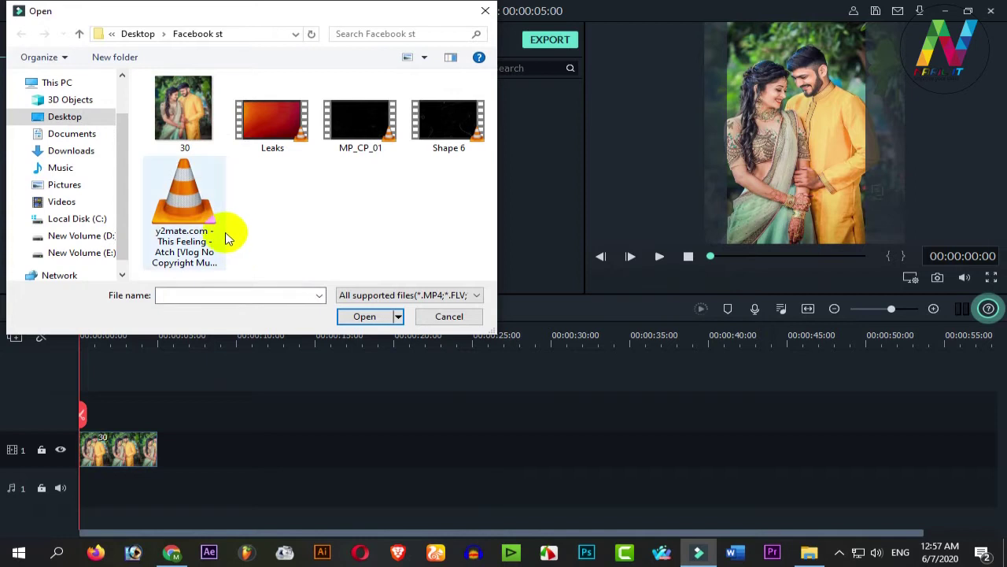
{"action": "left_click", "coordinate": [197, 208]}
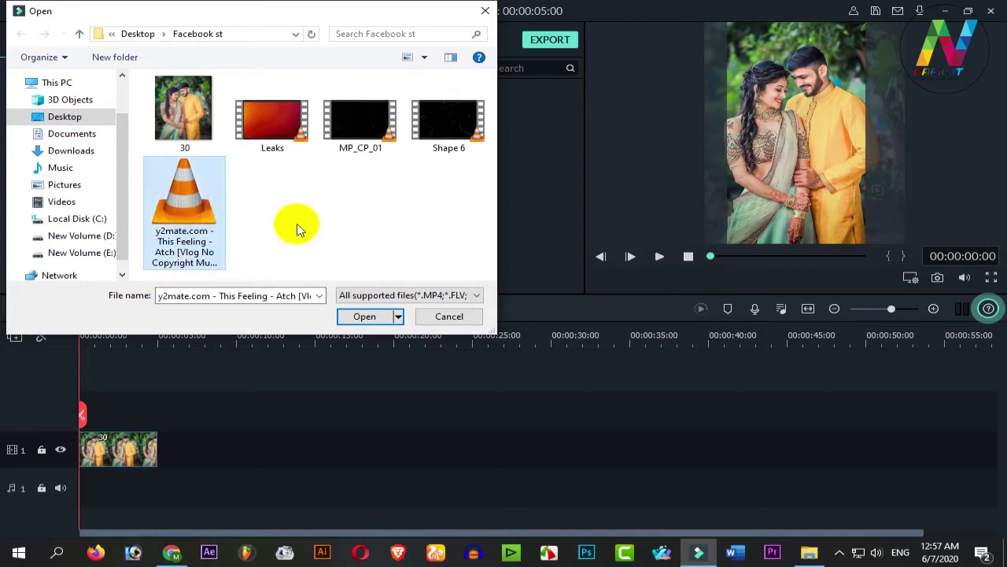
{"action": "left_click", "coordinate": [364, 316]}
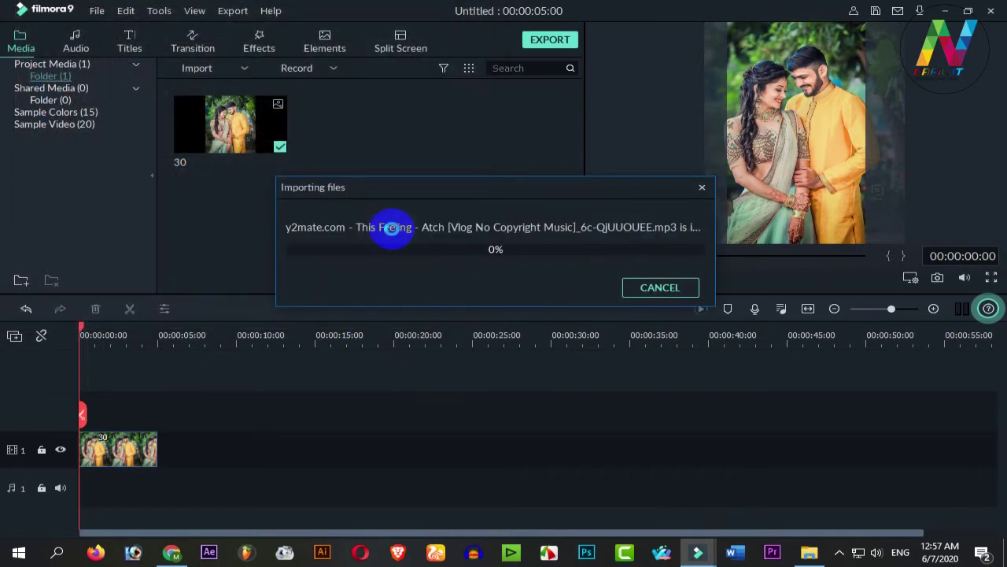
{"action": "left_click_drag", "start_coordinate": [353, 121], "coordinate": [83, 504]}
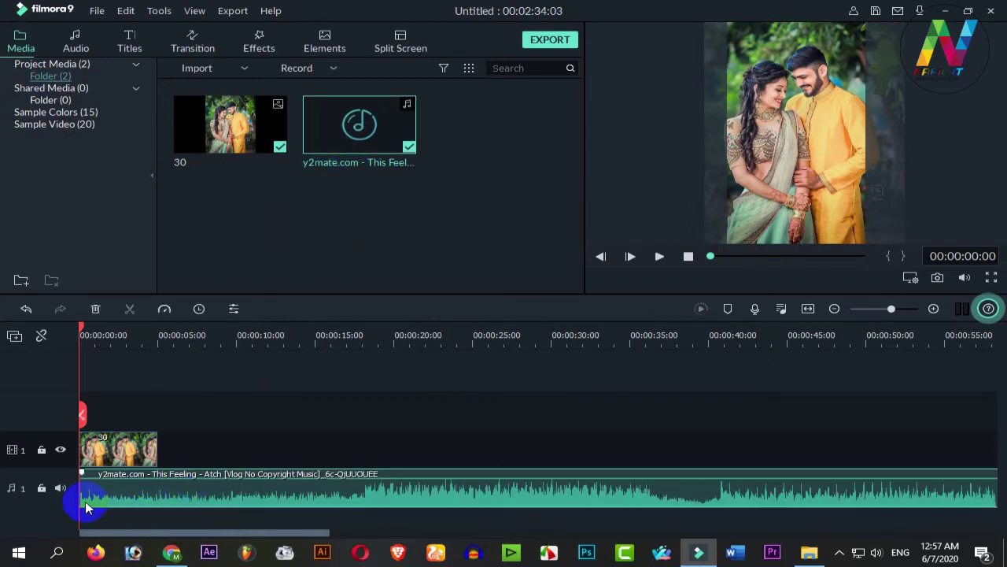
Extend the photo clip on video track 1 to end together with the music clip
{"action": "left_click", "coordinate": [868, 307]}
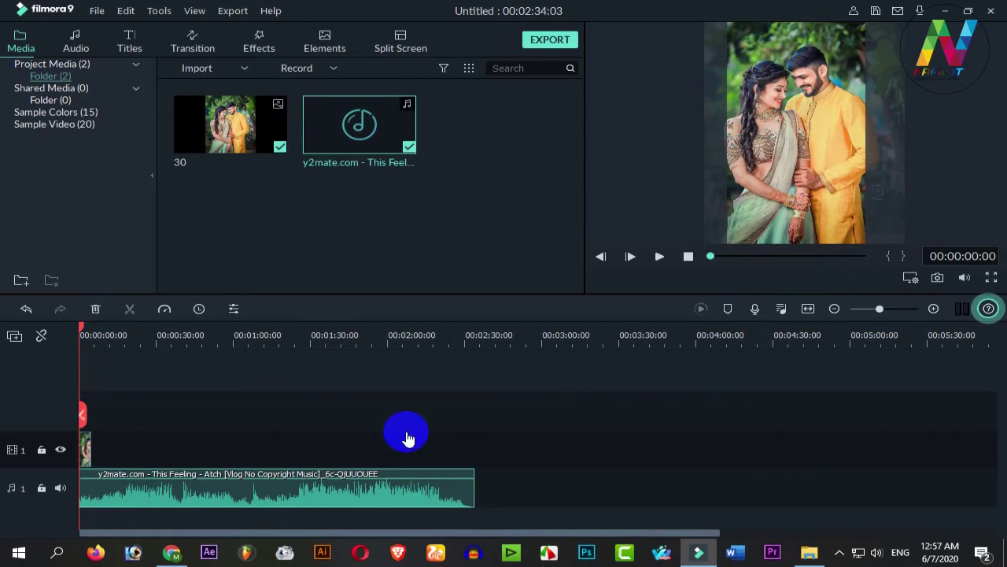
{"action": "left_click", "coordinate": [89, 454]}
{"action": "left_click_drag", "start_coordinate": [92, 454], "coordinate": [477, 456]}
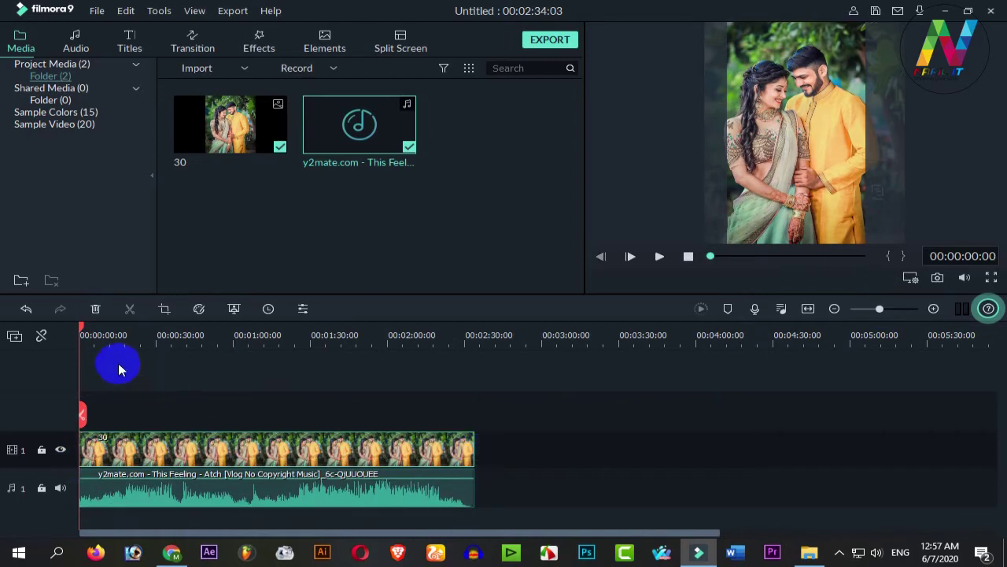
Adjust the system volume and play the timeline from the start to preview the photo with its music
{"action": "left_click_drag", "start_coordinate": [84, 330], "coordinate": [2, 362]}
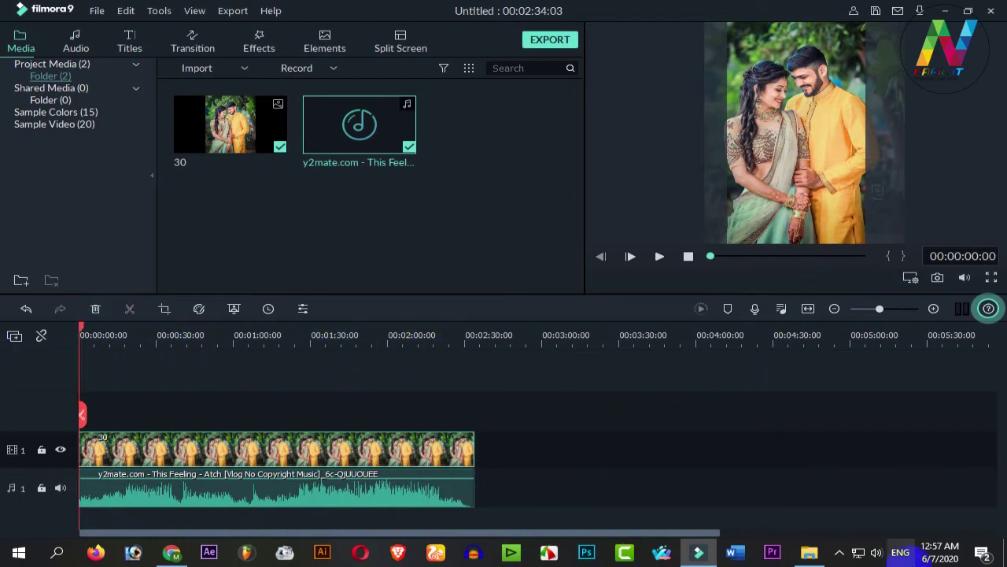
{"action": "left_click", "coordinate": [876, 551]}
{"action": "left_click_drag", "start_coordinate": [839, 523], "coordinate": [830, 553]}
{"action": "left_click", "coordinate": [625, 459]}
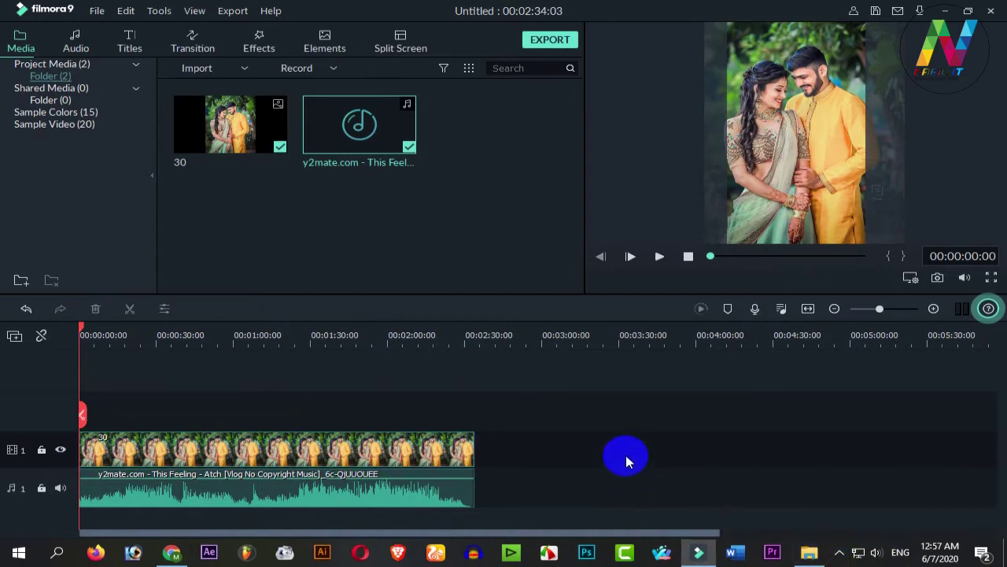
{"action": "left_click_drag", "start_coordinate": [85, 331], "coordinate": [12, 322]}
{"action": "left_click", "coordinate": [659, 256]}
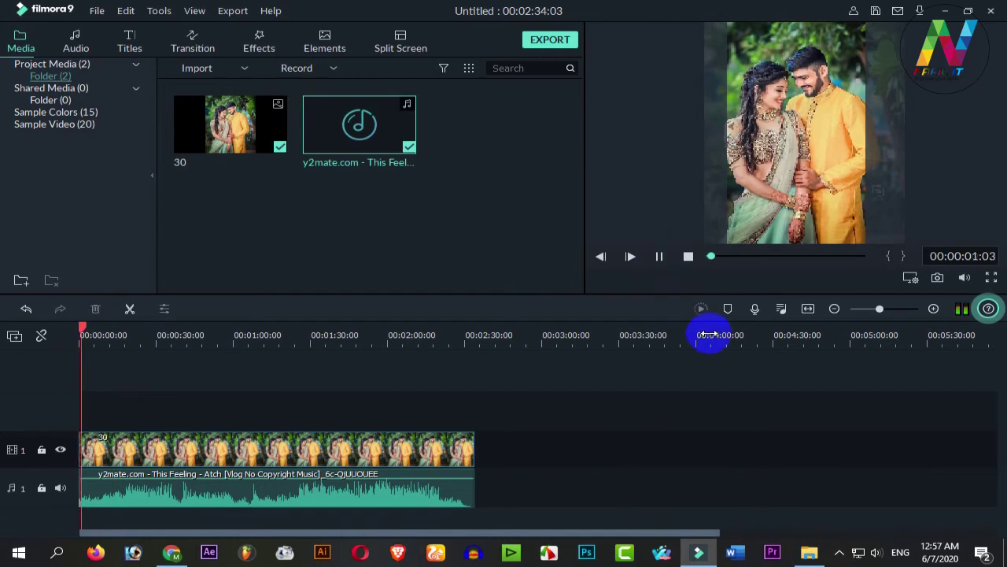
Pause the preview, show the safe zones over it and hide them again
{"action": "left_click", "coordinate": [657, 256]}
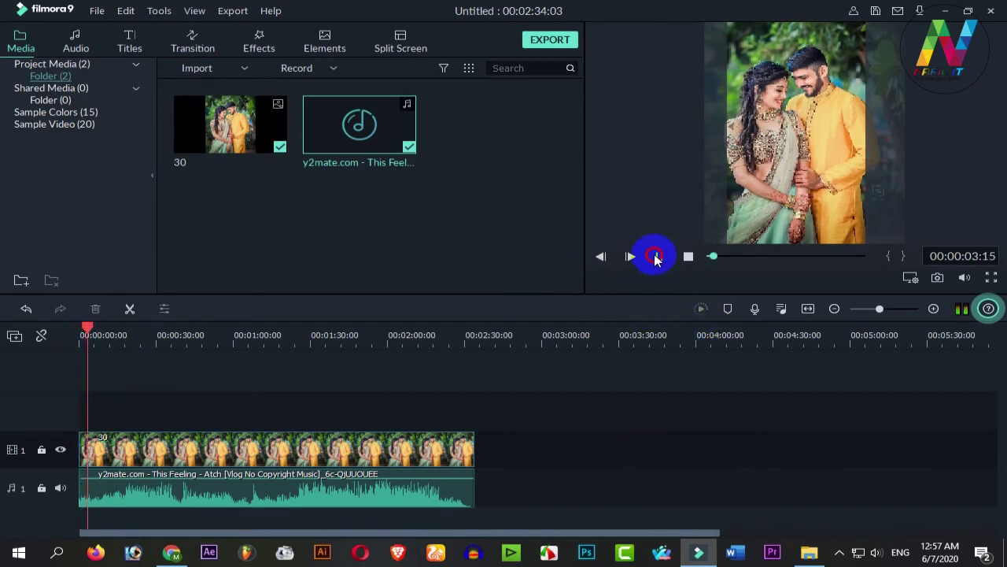
{"action": "left_click", "coordinate": [910, 277]}
{"action": "left_click", "coordinate": [864, 368]}
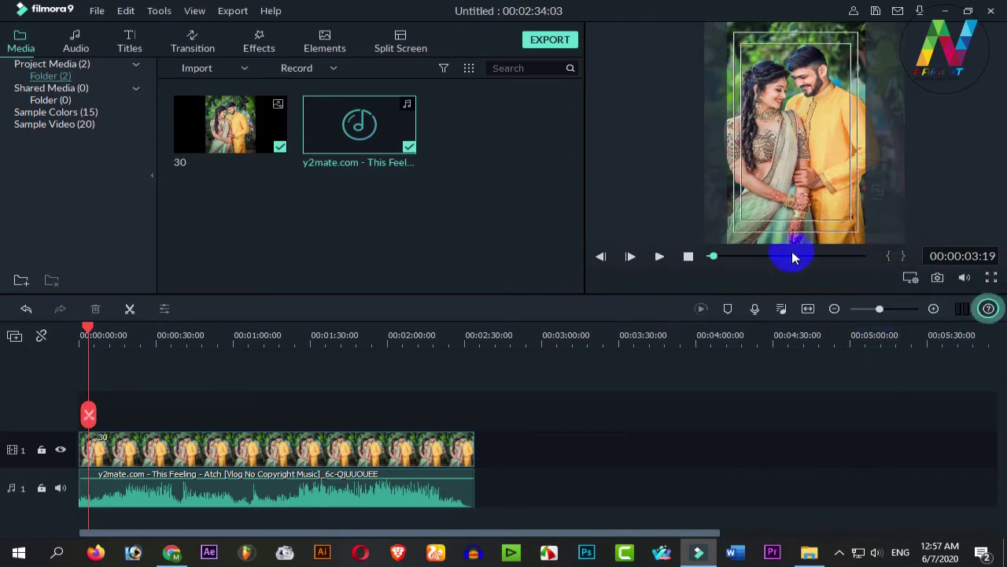
{"action": "left_click", "coordinate": [910, 281]}
{"action": "left_click", "coordinate": [852, 369]}
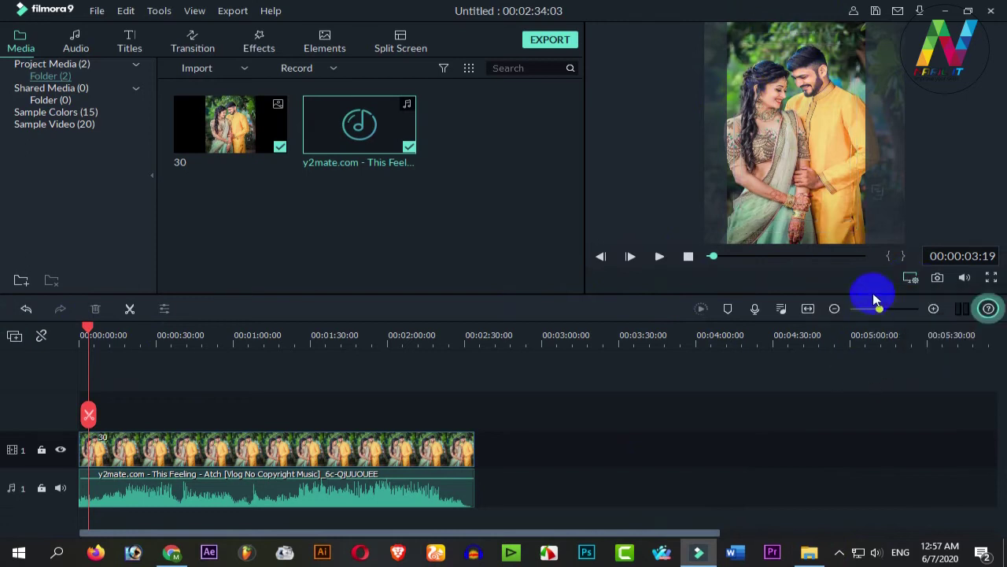
Set the preview playback quality to 1/8 and play a short stretch to check it
{"action": "left_click", "coordinate": [910, 278]}
{"action": "mouse_move", "coordinate": [909, 322]}
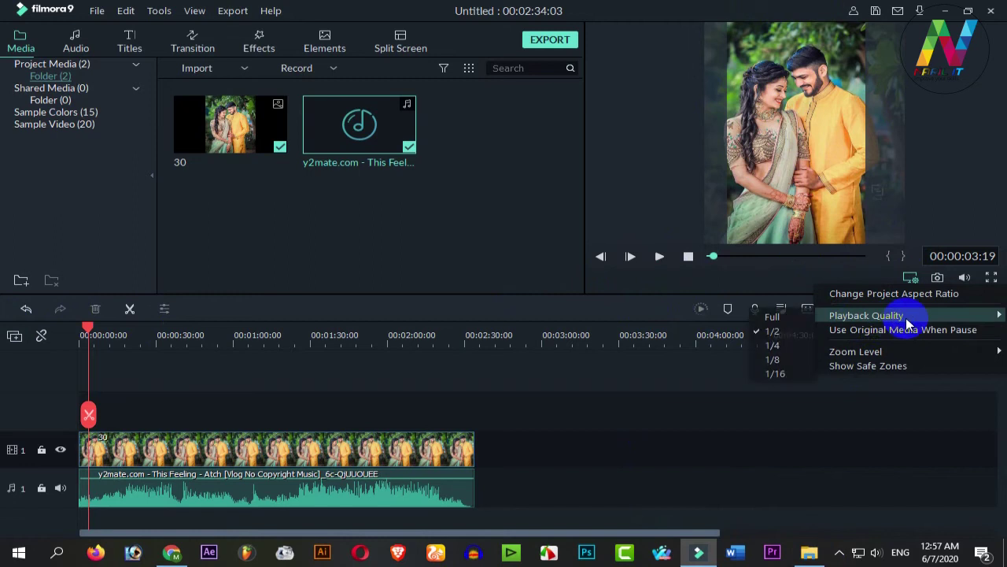
{"action": "left_click", "coordinate": [777, 362]}
{"action": "left_click", "coordinate": [660, 256]}
{"action": "left_click", "coordinate": [660, 256]}
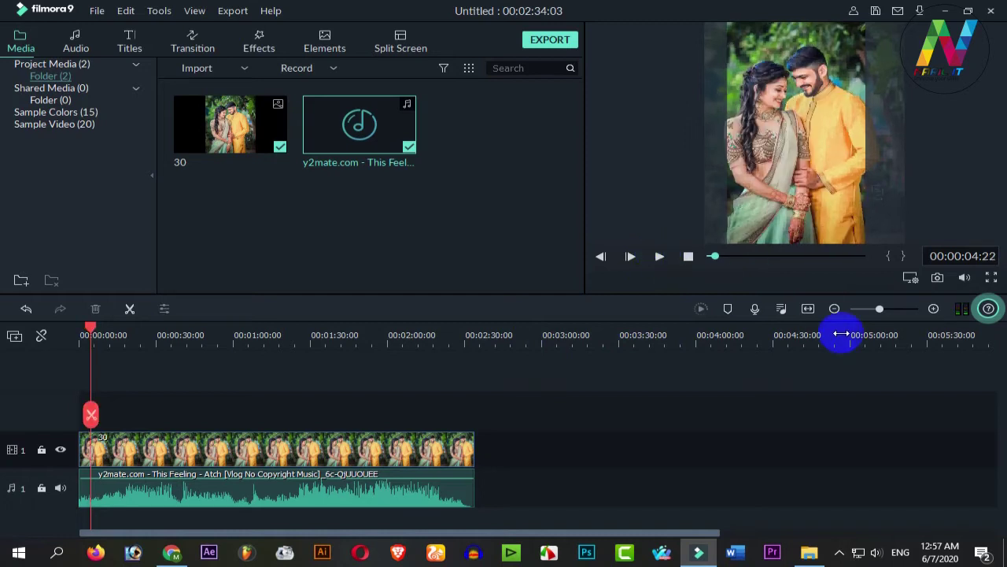
Set the preview playback quality to Full and play a few seconds of the timeline
{"action": "left_click", "coordinate": [910, 277]}
{"action": "mouse_move", "coordinate": [868, 317]}
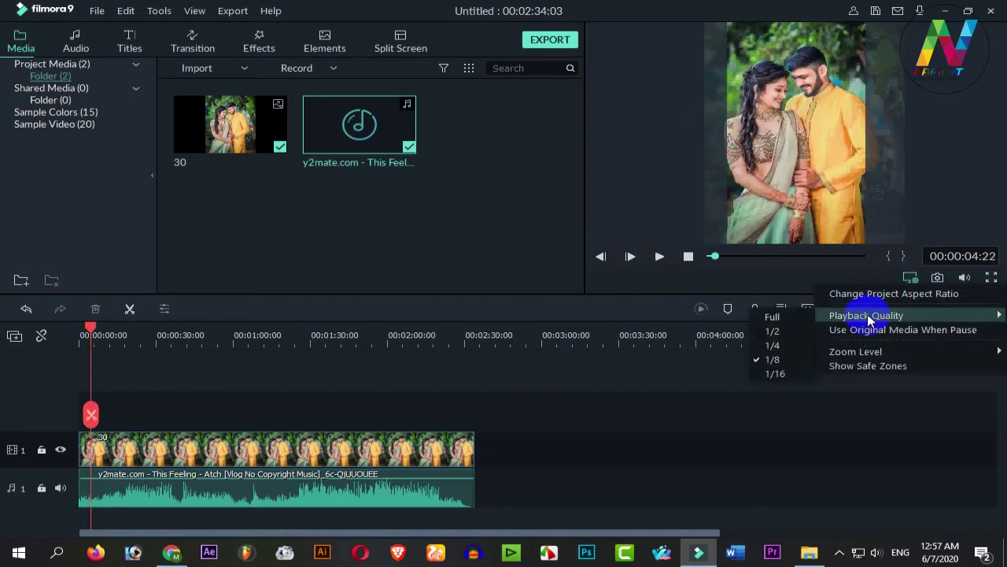
{"action": "left_click", "coordinate": [779, 319]}
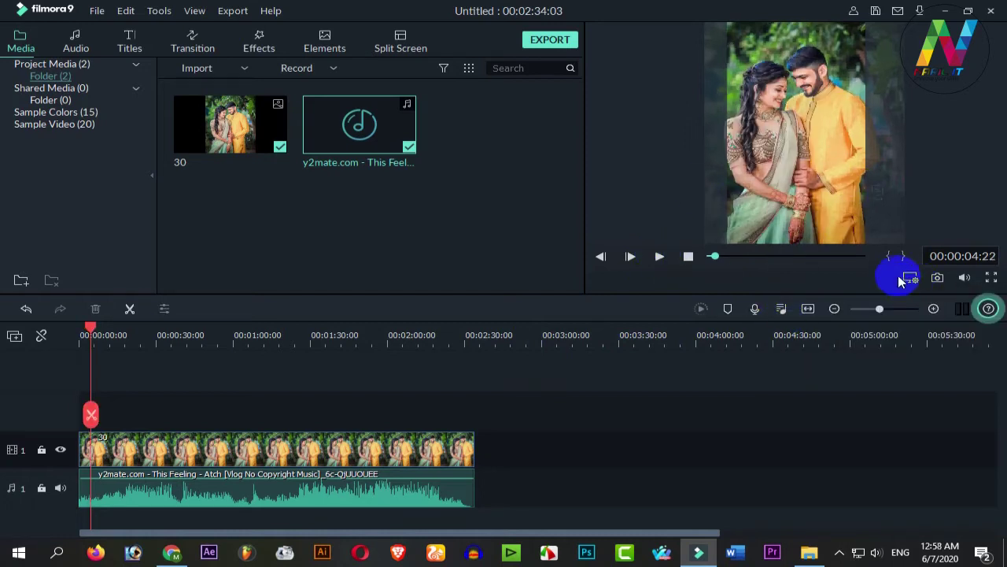
{"action": "left_click", "coordinate": [658, 256]}
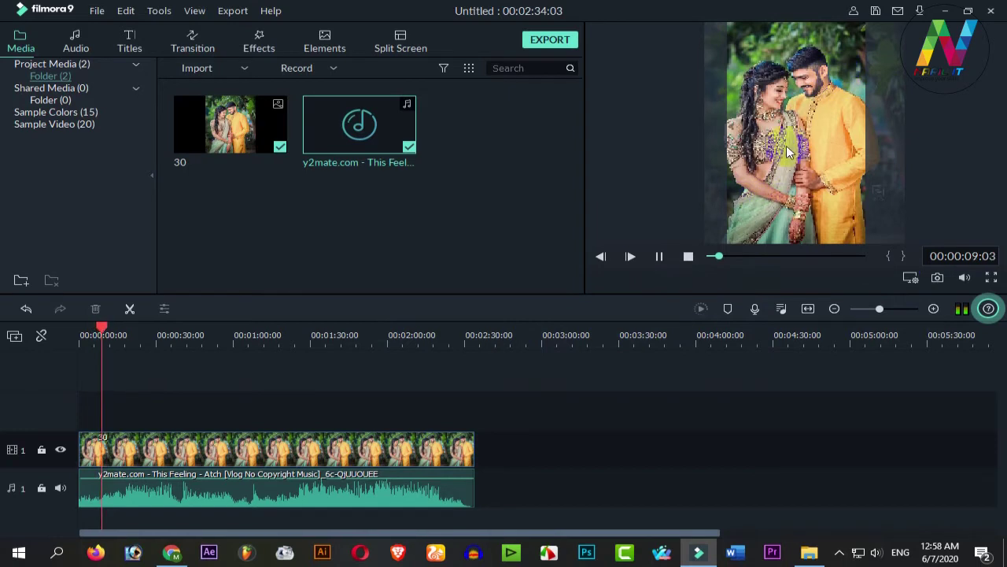
{"action": "left_click", "coordinate": [659, 258]}
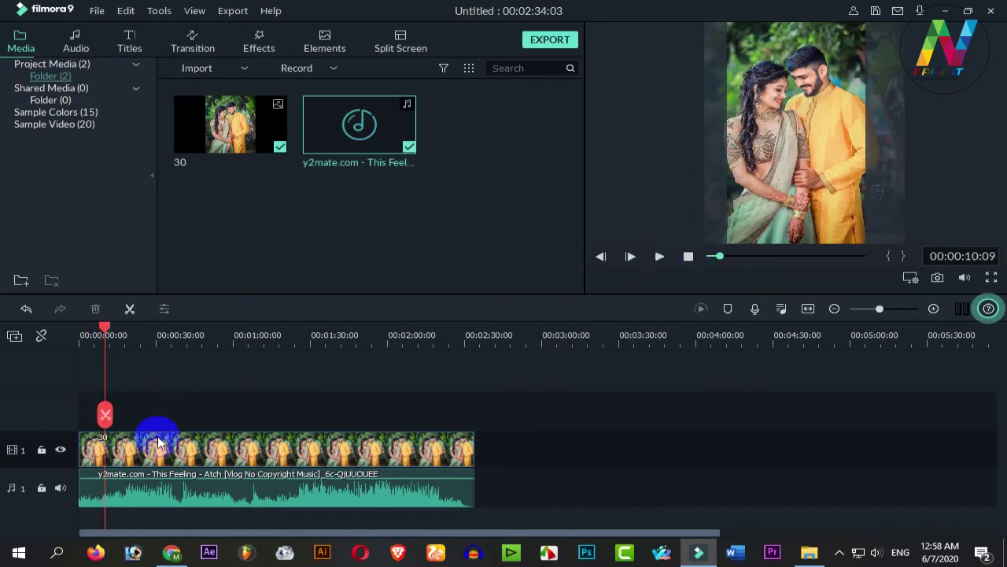
Set the preview playback quality to 1/2 and briefly play the timeline
{"action": "left_click", "coordinate": [910, 279]}
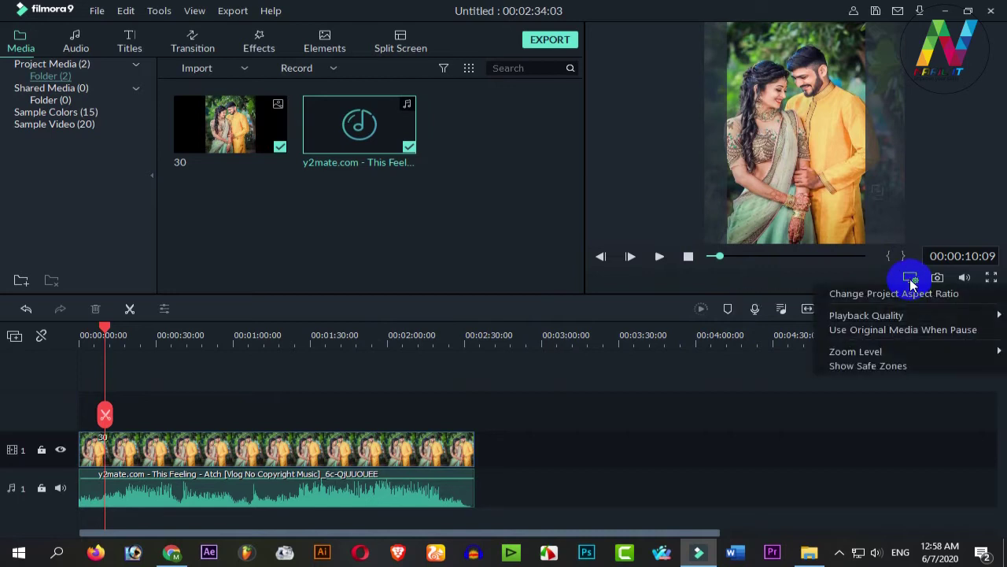
{"action": "left_click", "coordinate": [883, 316]}
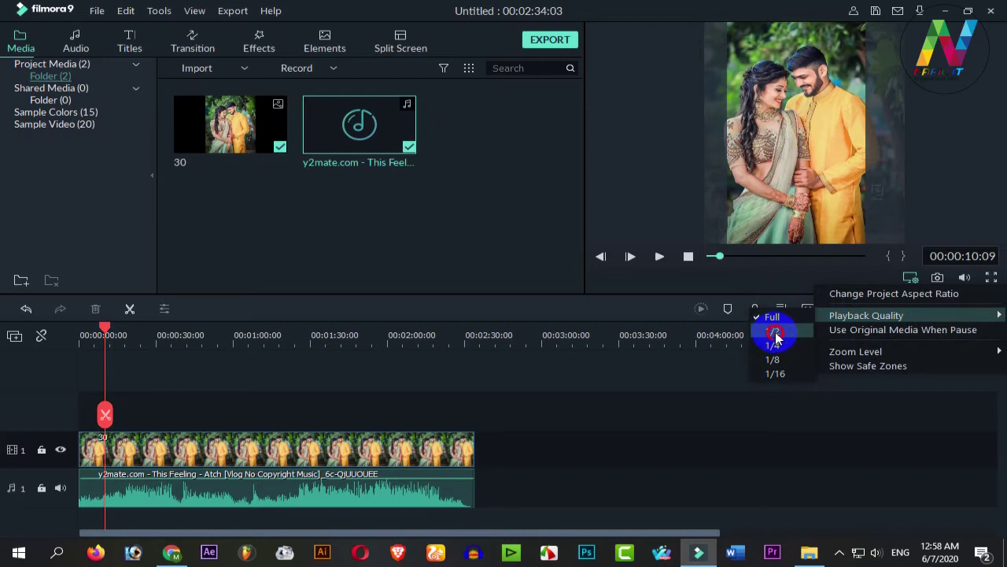
{"action": "left_click", "coordinate": [774, 333]}
{"action": "left_click", "coordinate": [660, 259]}
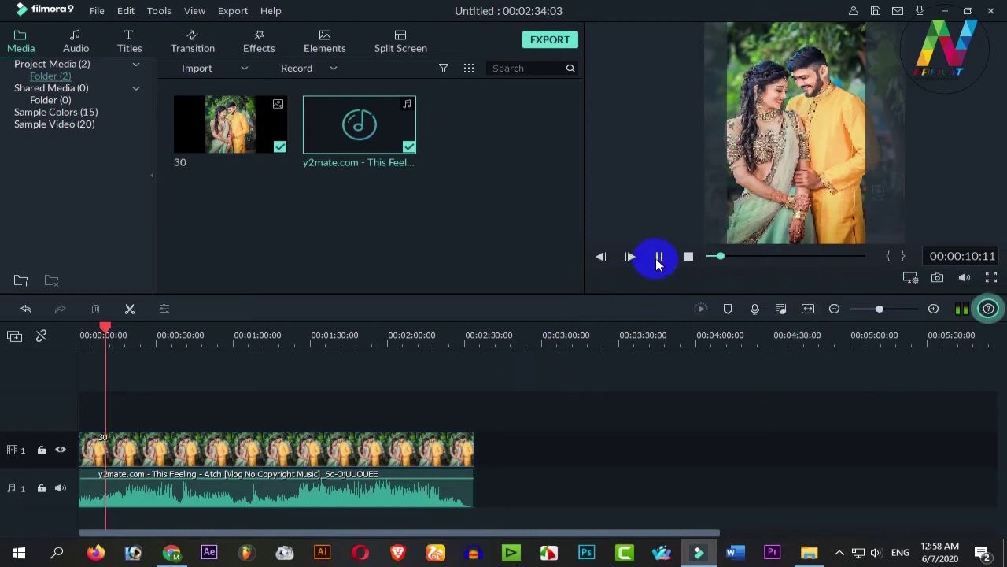
{"action": "left_click", "coordinate": [660, 258]}
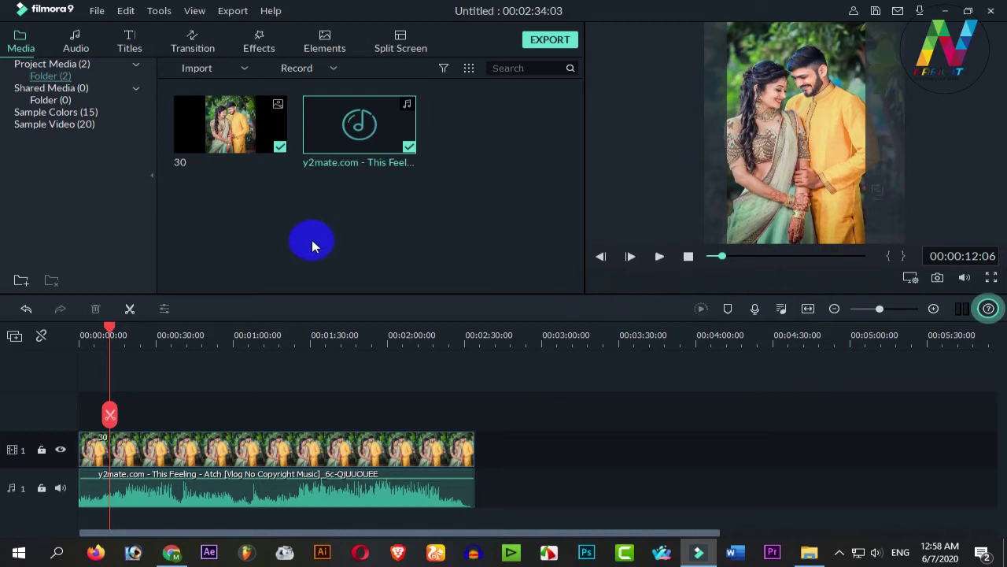
Import the Shape 6 video from the Facebook st folder into the project media
{"action": "double_click", "coordinate": [278, 211]}
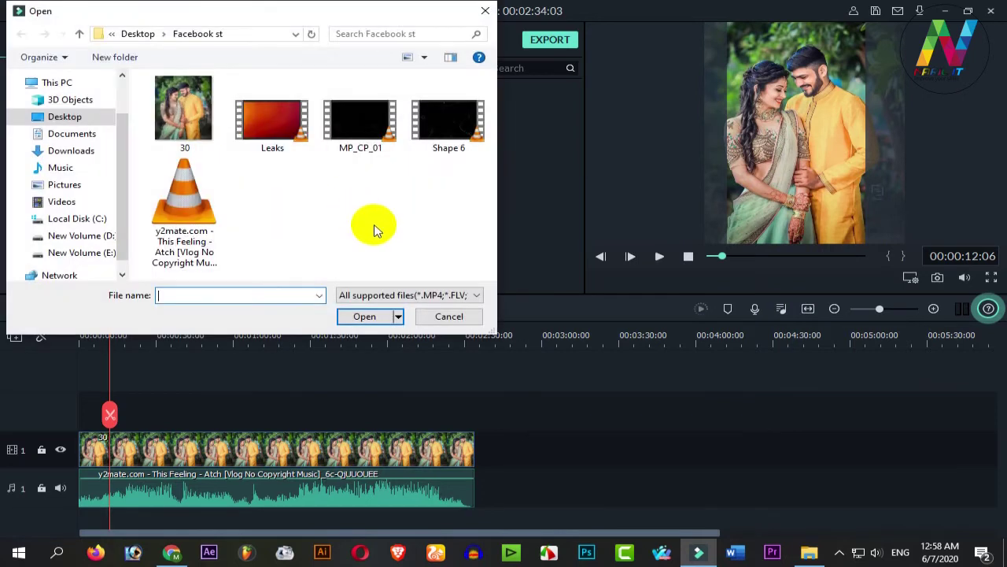
{"action": "left_click", "coordinate": [360, 119]}
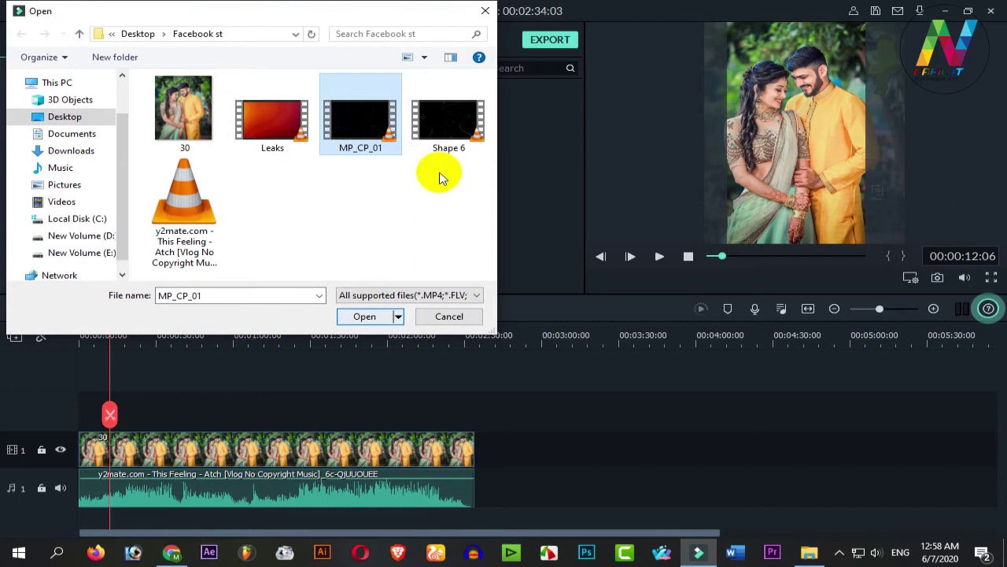
{"action": "left_click", "coordinate": [448, 120]}
{"action": "left_click", "coordinate": [364, 315]}
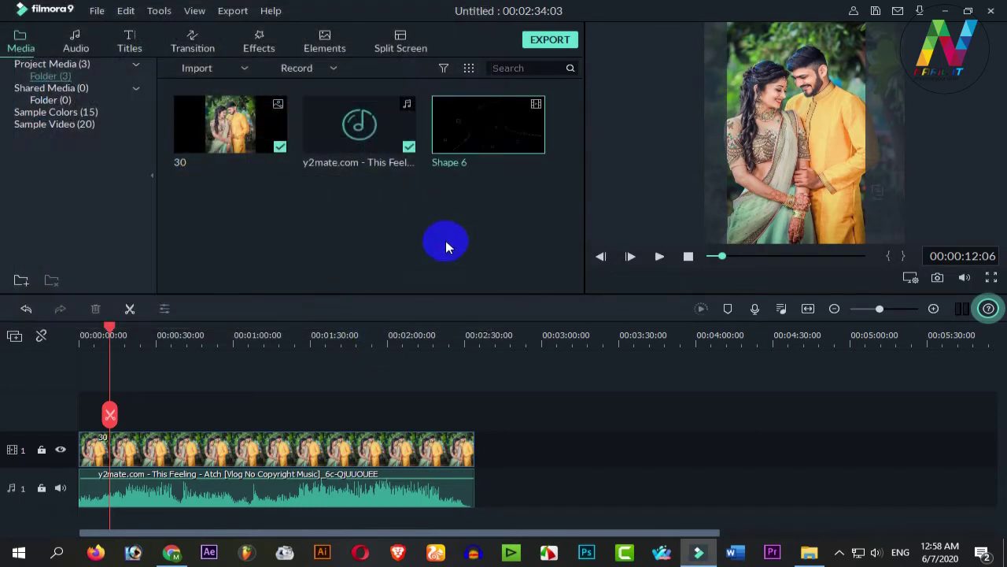
Place the Shape 6 clip at the start of video track 2, keeping the 480 x 854 25fps project settings
{"action": "left_click_drag", "start_coordinate": [447, 178], "coordinate": [71, 421]}
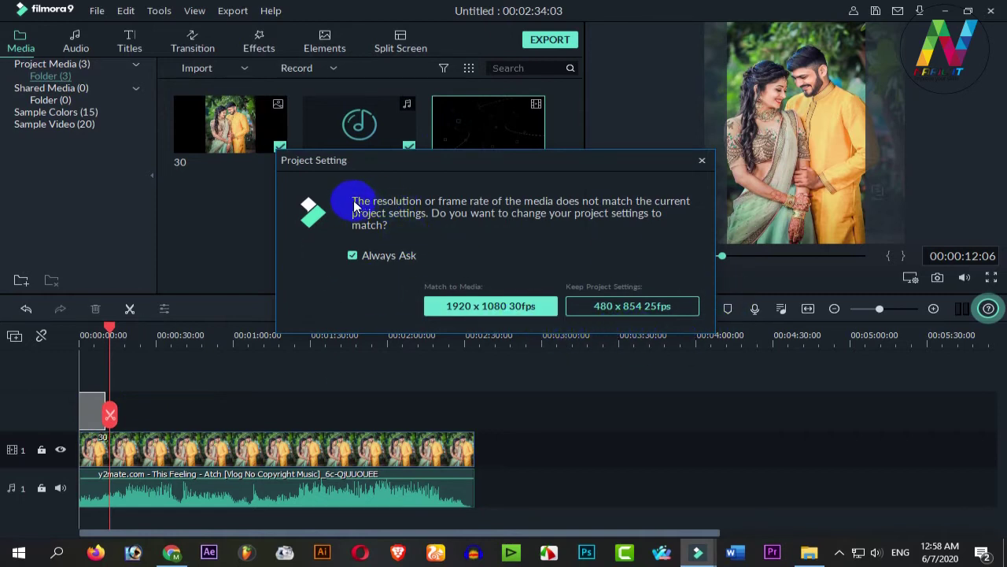
{"action": "left_click_drag", "start_coordinate": [353, 204], "coordinate": [690, 236]}
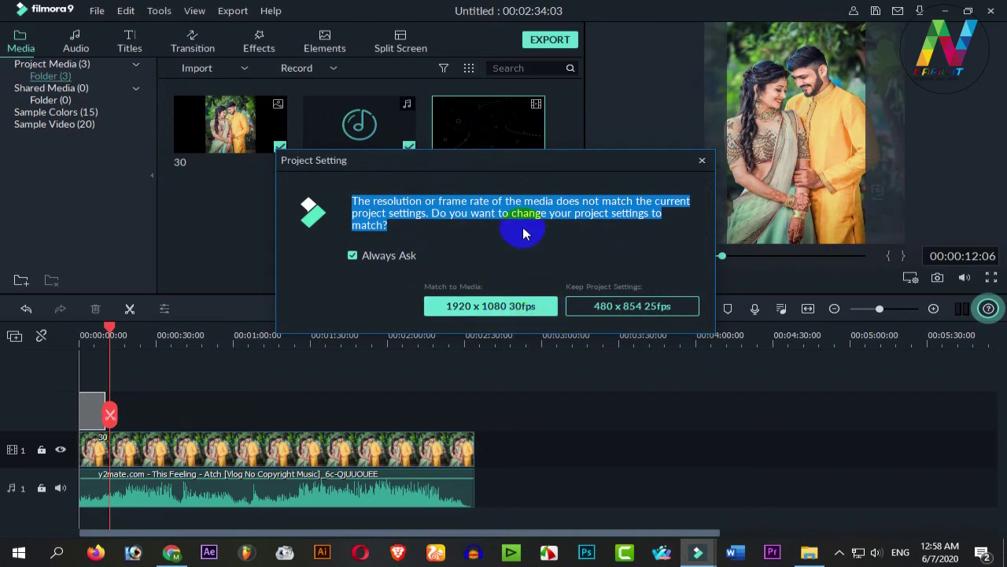
{"action": "left_click", "coordinate": [488, 256]}
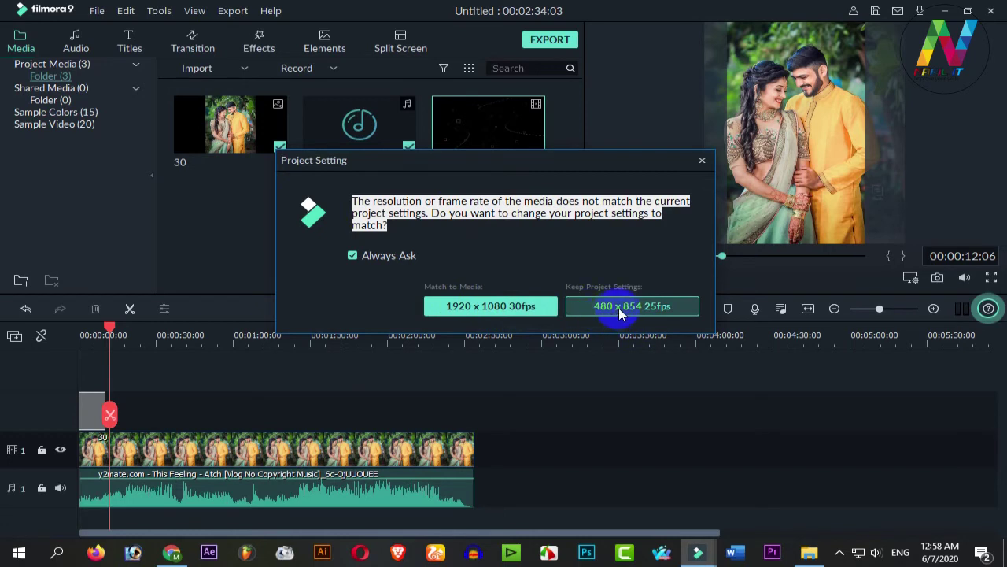
{"action": "left_click", "coordinate": [642, 306]}
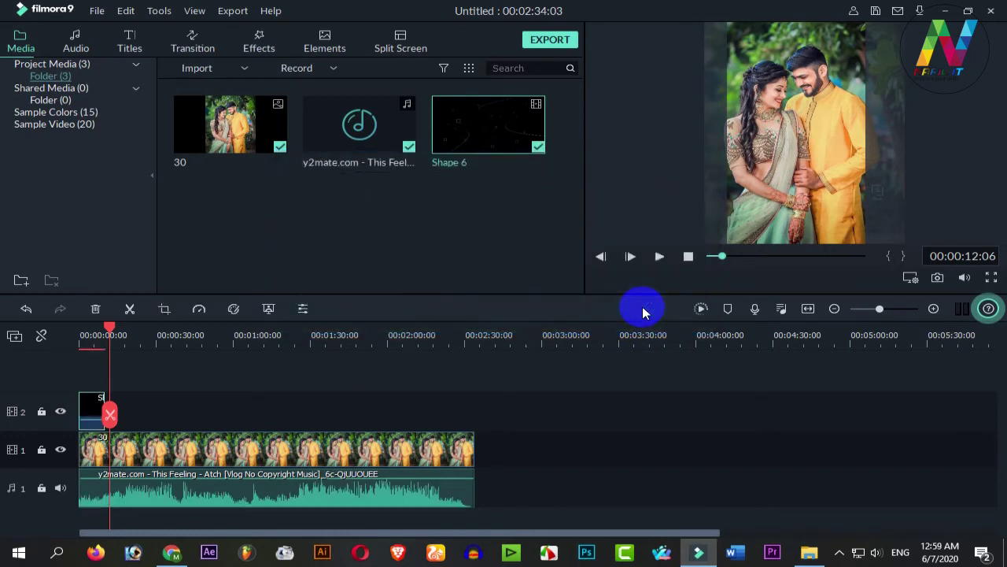
Move the playhead to 00:00:04:14 and enlarge the Shape 6 overlay until it covers the whole portrait frame
{"action": "left_click_drag", "start_coordinate": [115, 337], "coordinate": [95, 335]}
{"action": "left_click", "coordinate": [807, 135]}
{"action": "left_click_drag", "start_coordinate": [866, 169], "coordinate": [927, 242]}
{"action": "left_click_drag", "start_coordinate": [773, 171], "coordinate": [679, 84]}
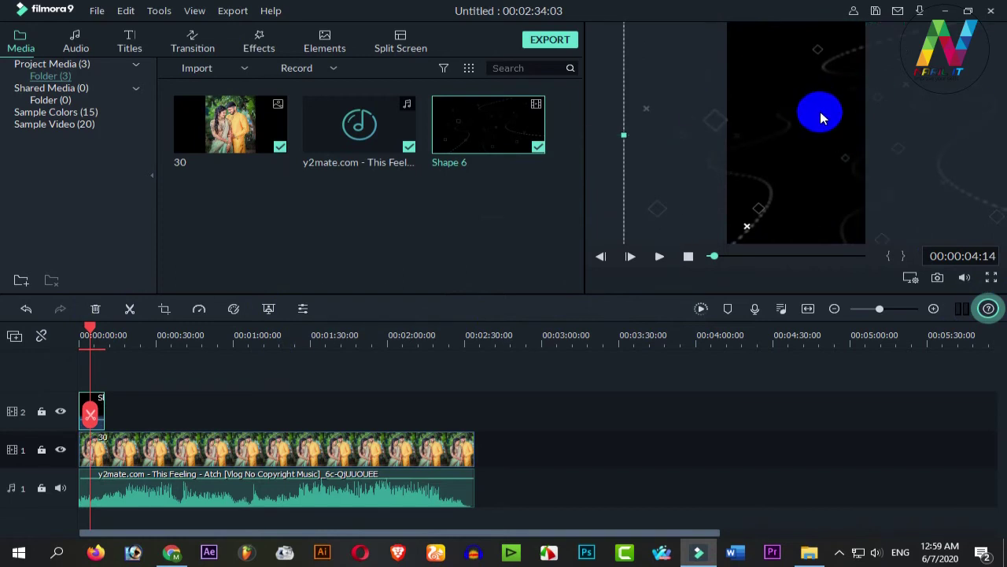
Slow the Shape 6 clip on video track 2 to about half speed so it plays roughly twice as long
{"action": "left_click_drag", "start_coordinate": [102, 411], "coordinate": [44, 412]}
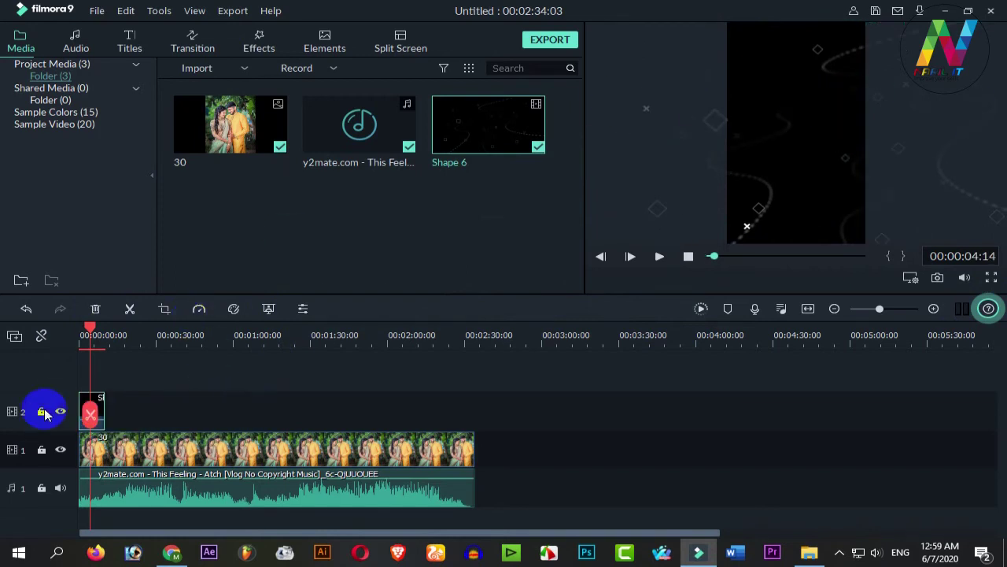
{"action": "right_click", "coordinate": [85, 405]}
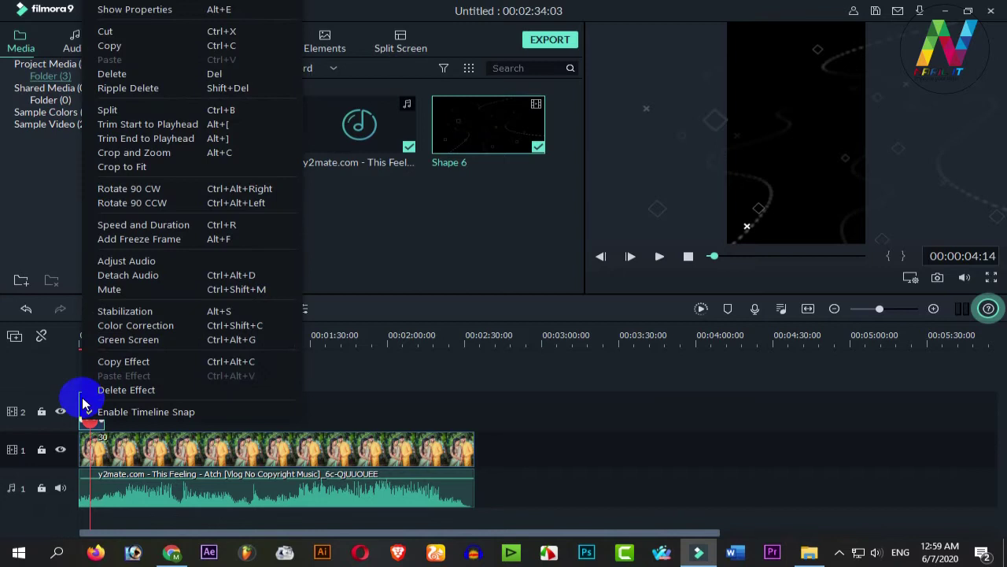
{"action": "left_click", "coordinate": [160, 228]}
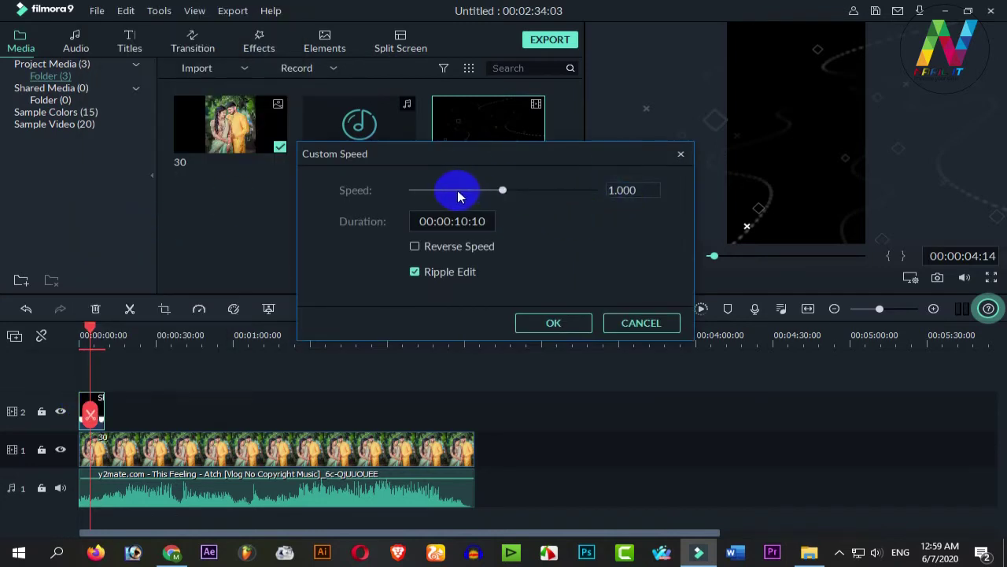
{"action": "left_click", "coordinate": [557, 321]}
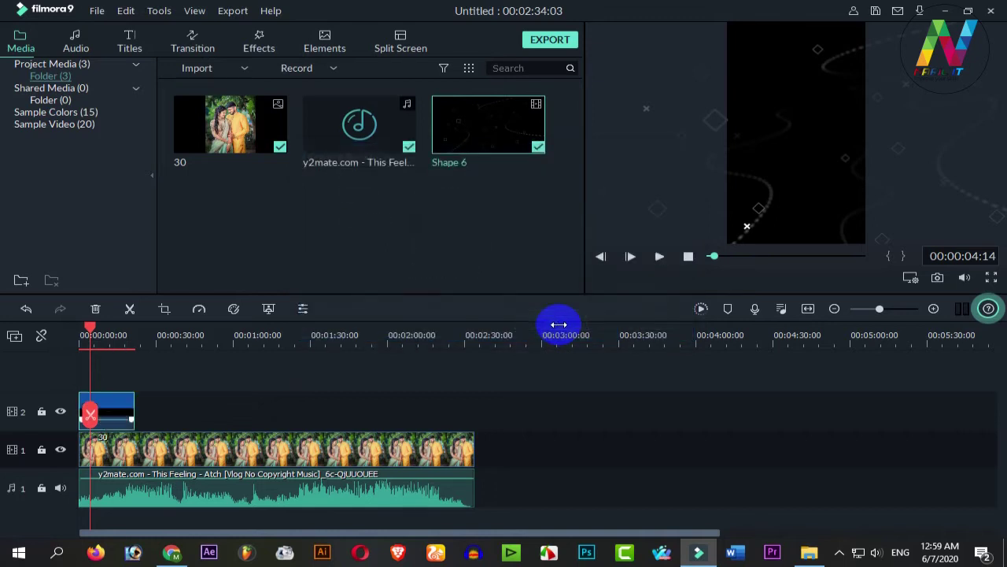
Set the Shape 6 clip's compositing blending mode to Screen so the photo shows through it
{"action": "double_click", "coordinate": [118, 418]}
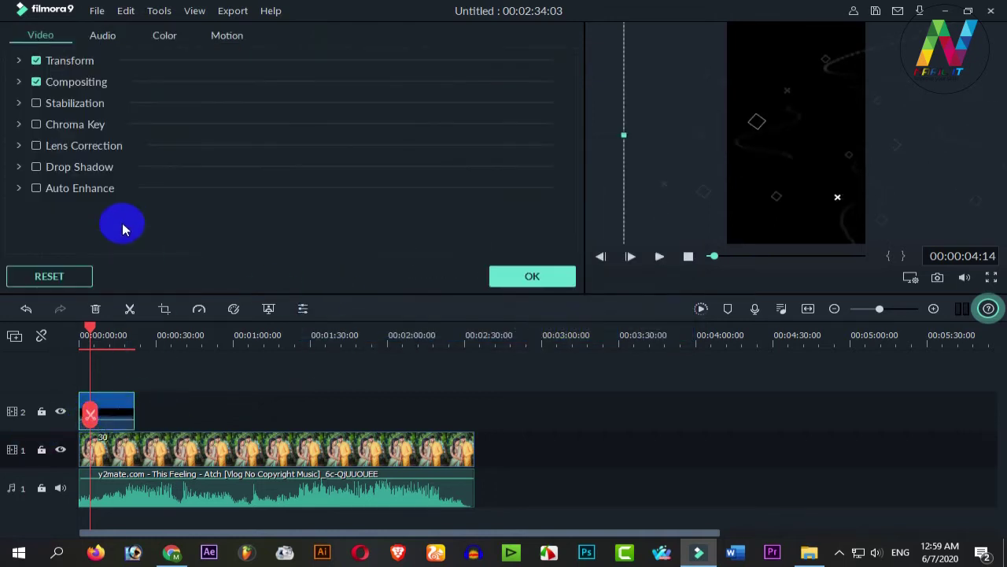
{"action": "left_click", "coordinate": [18, 82]}
{"action": "left_click", "coordinate": [202, 119]}
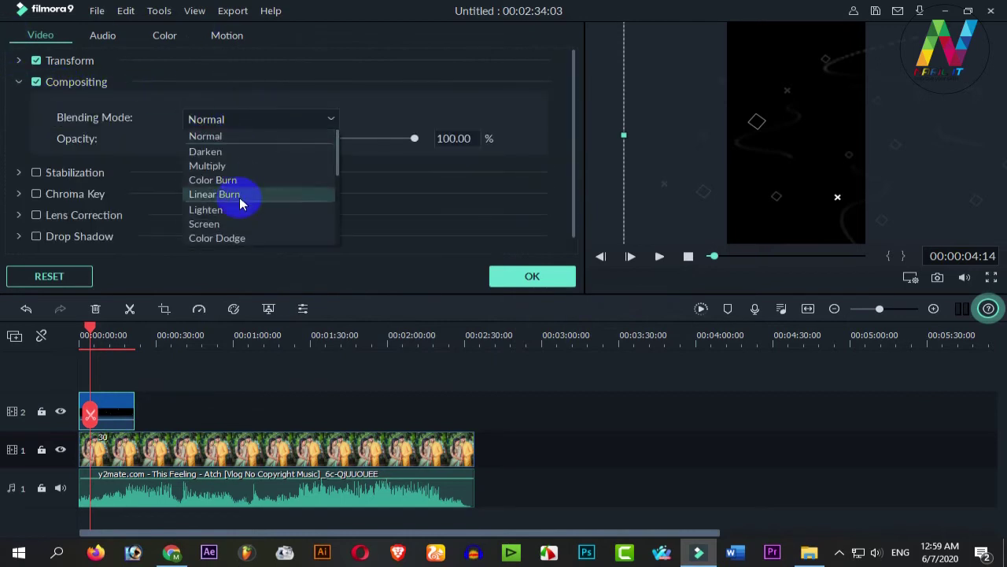
{"action": "left_click", "coordinate": [228, 228]}
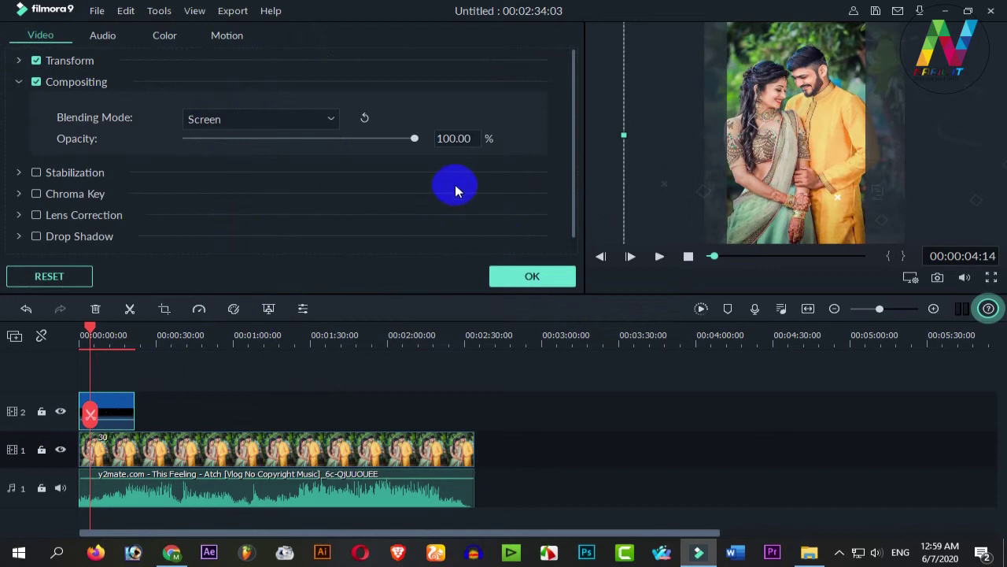
{"action": "left_click", "coordinate": [524, 277]}
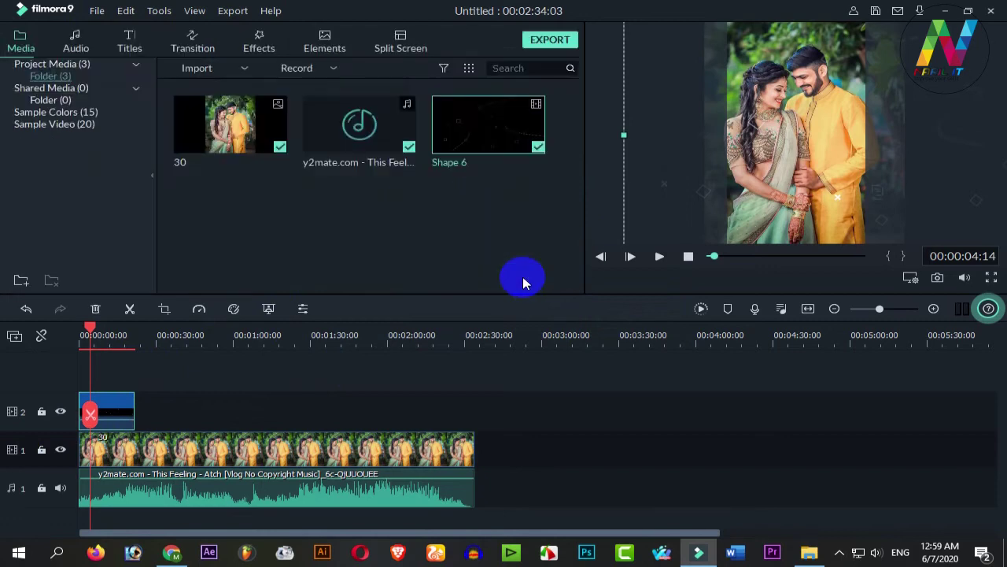
Play the timeline with the Shape 6 overlay and set the playback quality to 1/16
{"action": "key", "text": "space"}
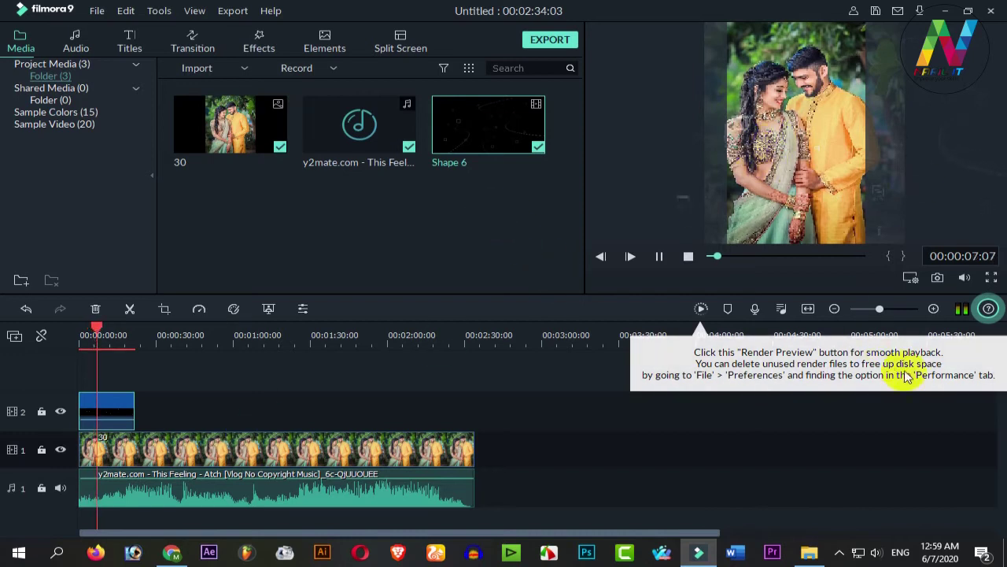
{"action": "left_click", "coordinate": [912, 280]}
{"action": "mouse_move", "coordinate": [882, 317]}
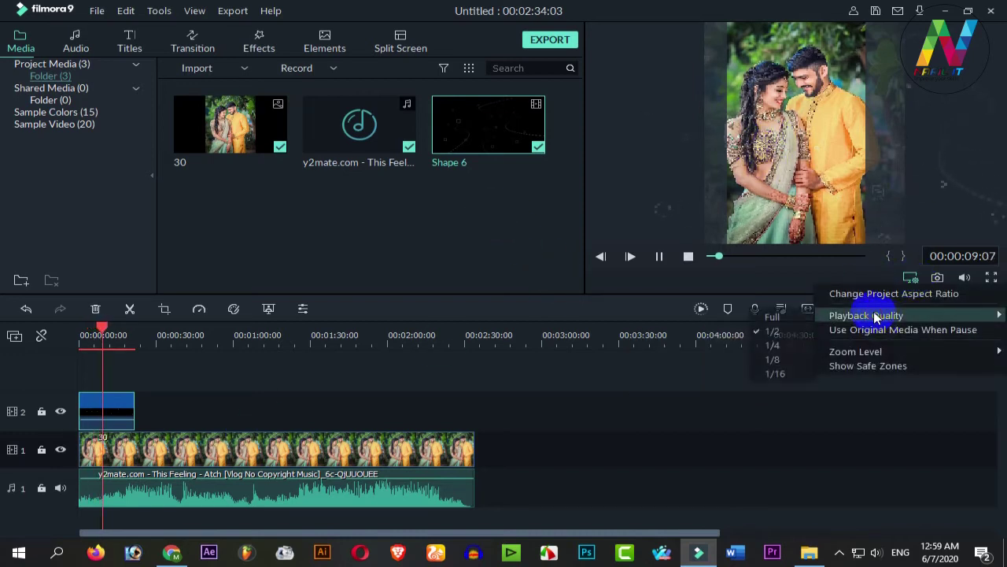
{"action": "left_click", "coordinate": [789, 374]}
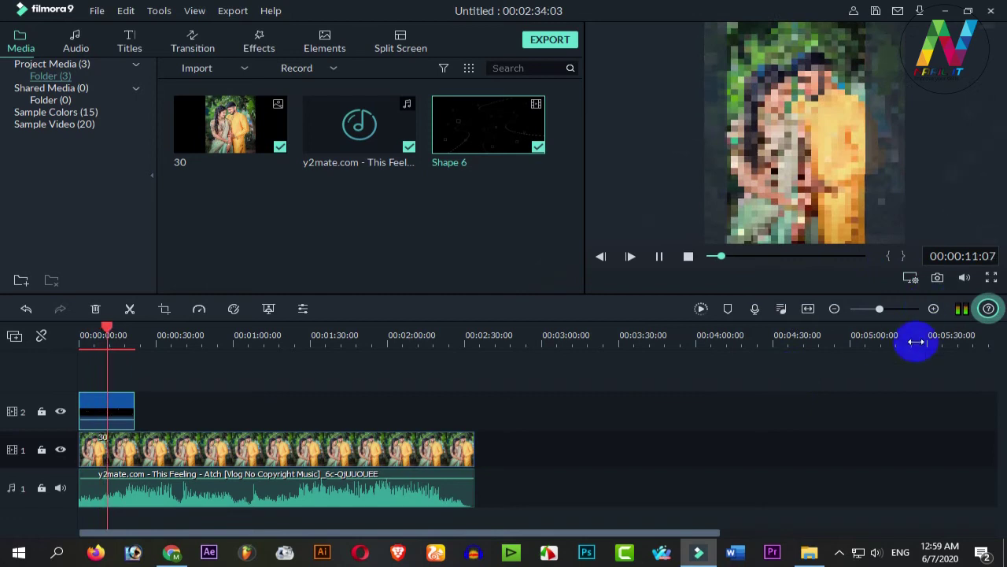
Set the playback quality to Full, watch the overlay over the photo and pause at 00:00:19:14
{"action": "left_click", "coordinate": [911, 280]}
{"action": "mouse_move", "coordinate": [881, 316]}
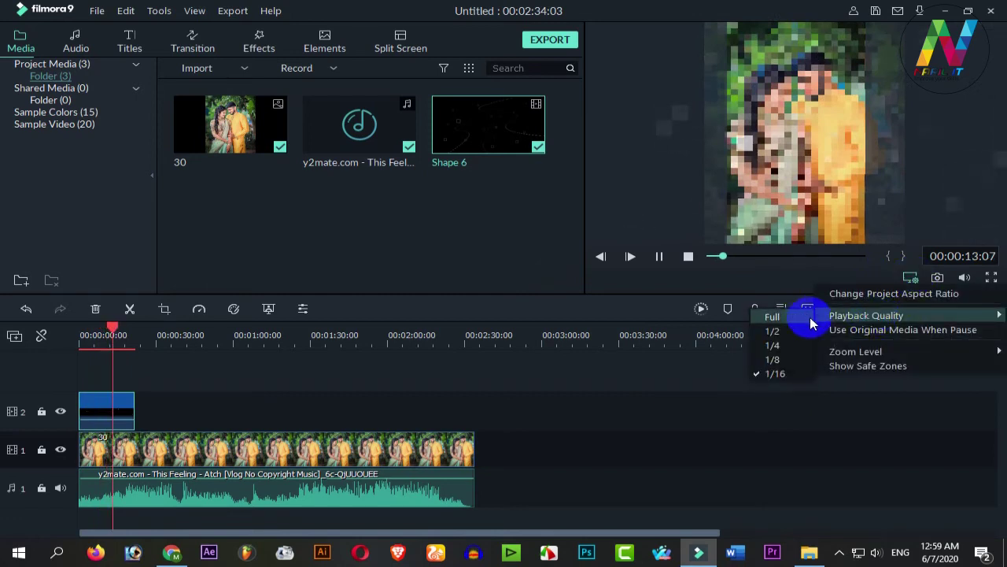
{"action": "left_click", "coordinate": [797, 318]}
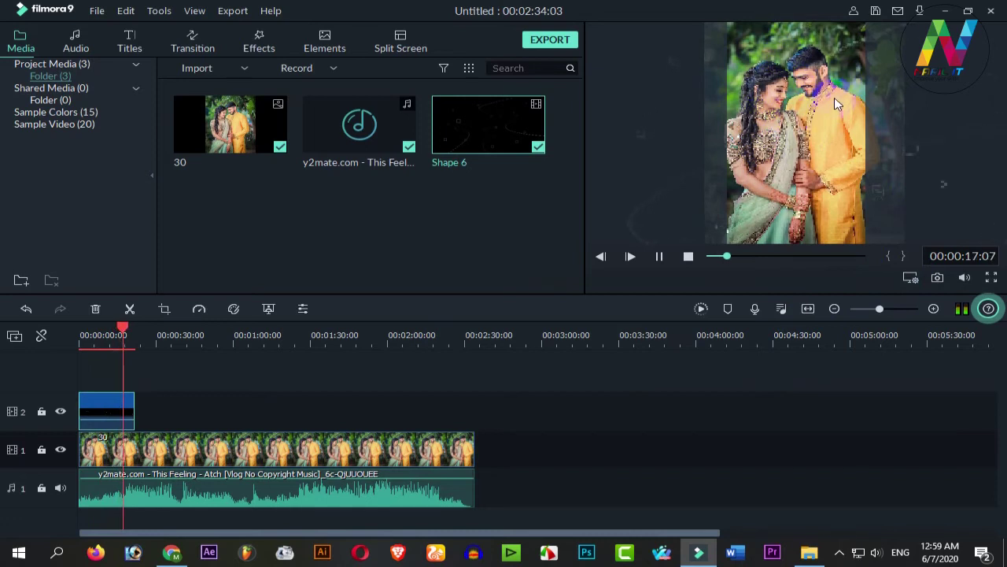
{"action": "left_click", "coordinate": [659, 255]}
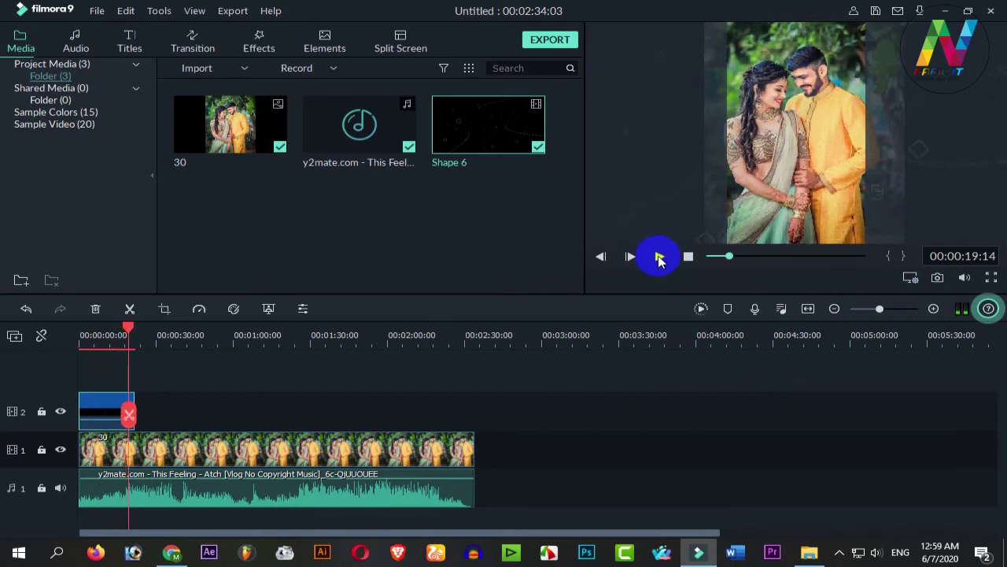
Try to paste a copy of the Shape 6 clip right after its end and undo the paste
{"action": "left_click", "coordinate": [108, 409]}
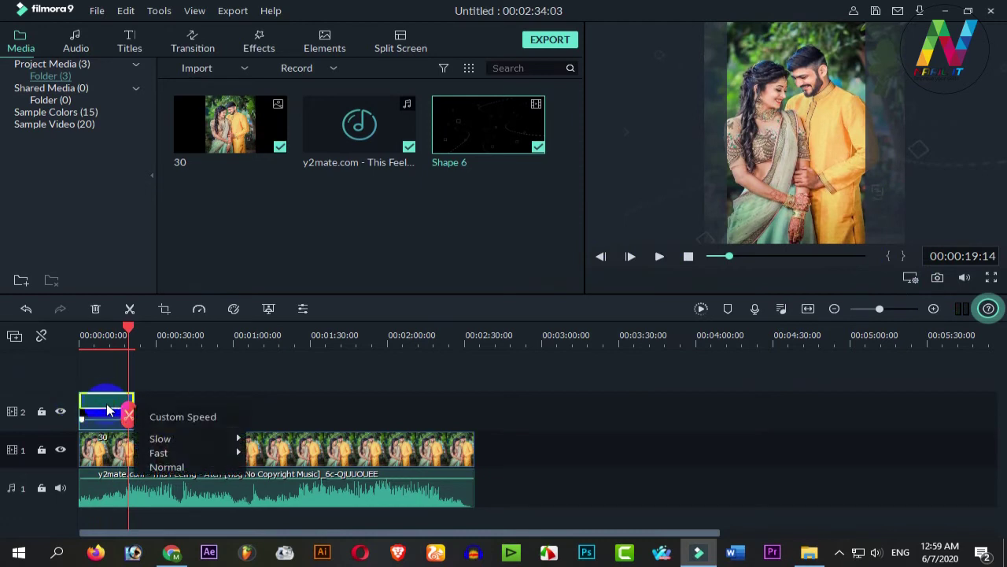
{"action": "mouse_move", "coordinate": [128, 327]}
{"action": "left_mouse_down"}
{"action": "mouse_move", "coordinate": [144, 326]}
{"action": "mouse_move", "coordinate": [135, 331]}
{"action": "left_mouse_up"}
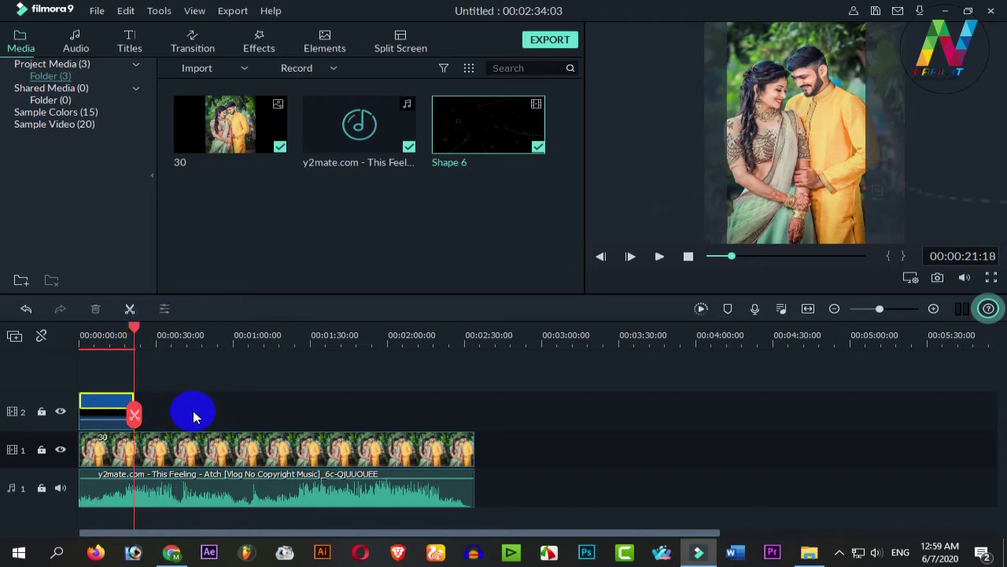
{"action": "key", "text": "ctrl+v"}
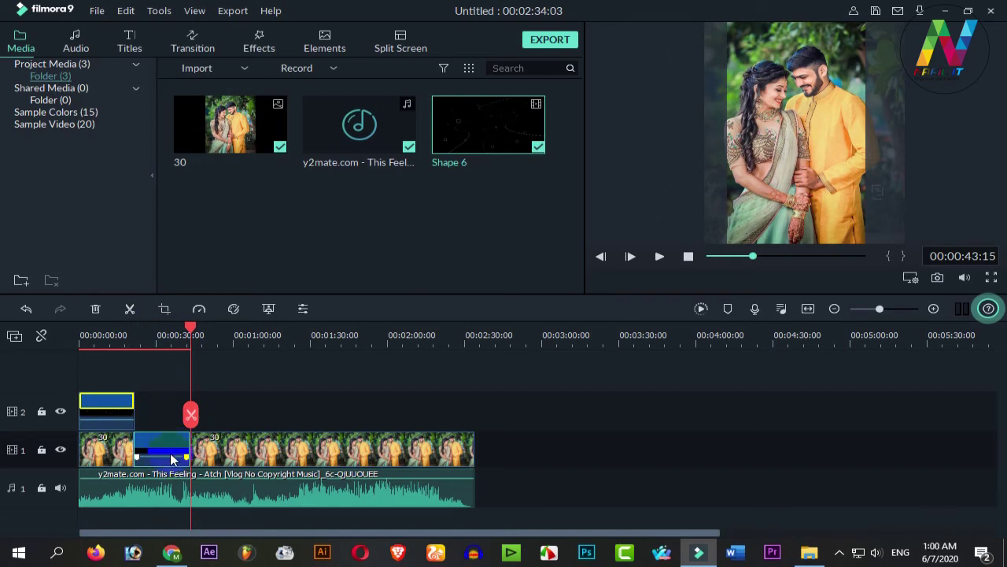
{"action": "key", "text": "ctrl+z"}
Set the Shape 6 clip's compositing blending mode to Screen again
{"action": "left_click_drag", "start_coordinate": [131, 324], "coordinate": [105, 334]}
{"action": "left_click", "coordinate": [122, 415]}
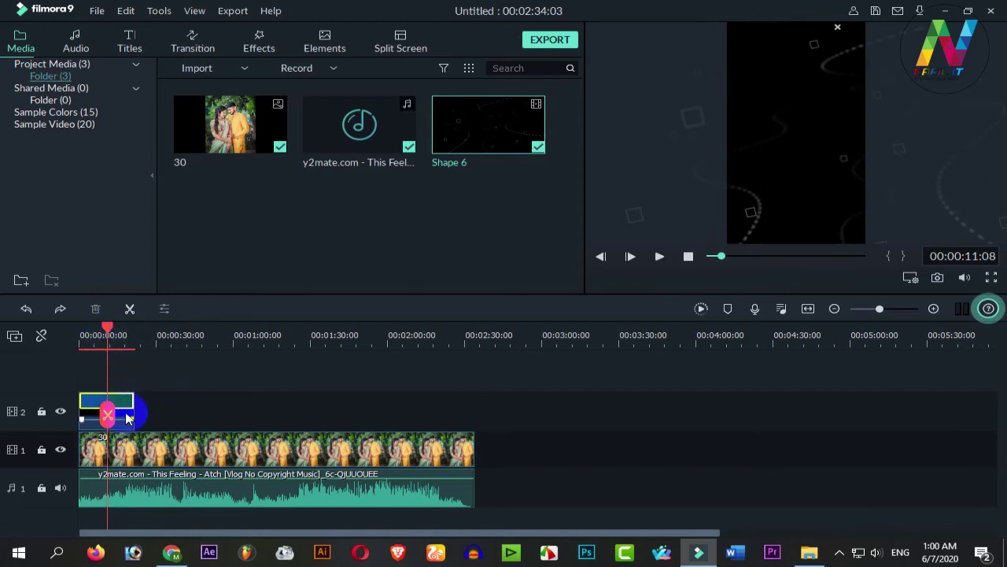
{"action": "double_click", "coordinate": [126, 416]}
{"action": "left_click", "coordinate": [330, 118]}
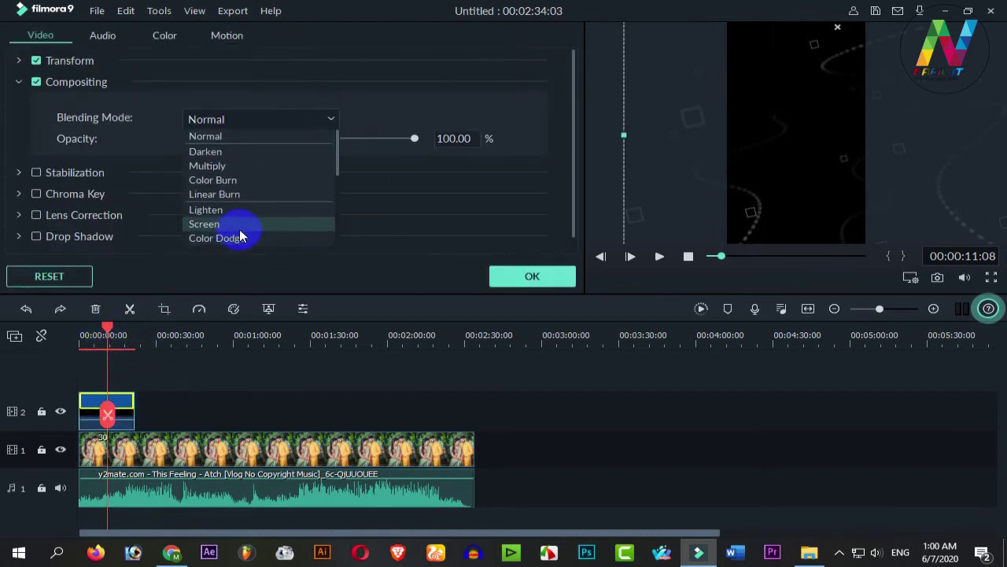
{"action": "left_click", "coordinate": [225, 227]}
{"action": "left_click", "coordinate": [531, 276]}
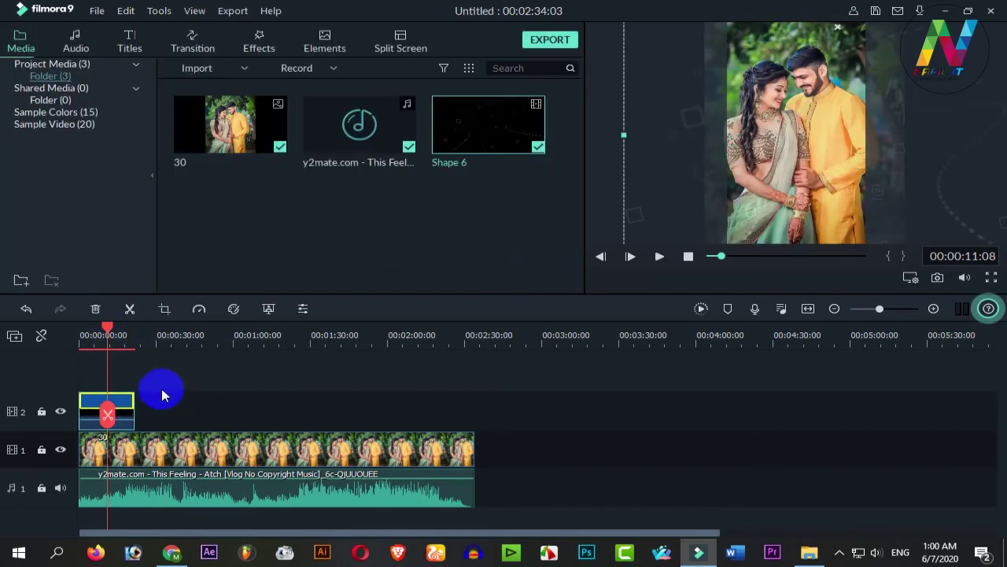
Lock video track 1 and paste six copies of the Shape 6 clip end to end on video track 2, up to 00:02:33:08
{"action": "left_click", "coordinate": [41, 449]}
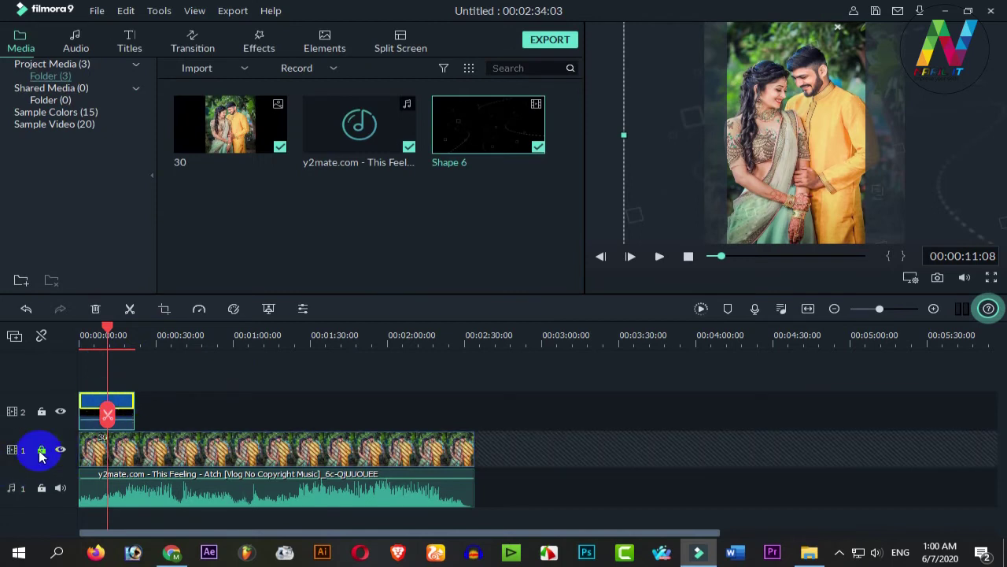
{"action": "left_click", "coordinate": [40, 453]}
{"action": "right_click", "coordinate": [138, 402]}
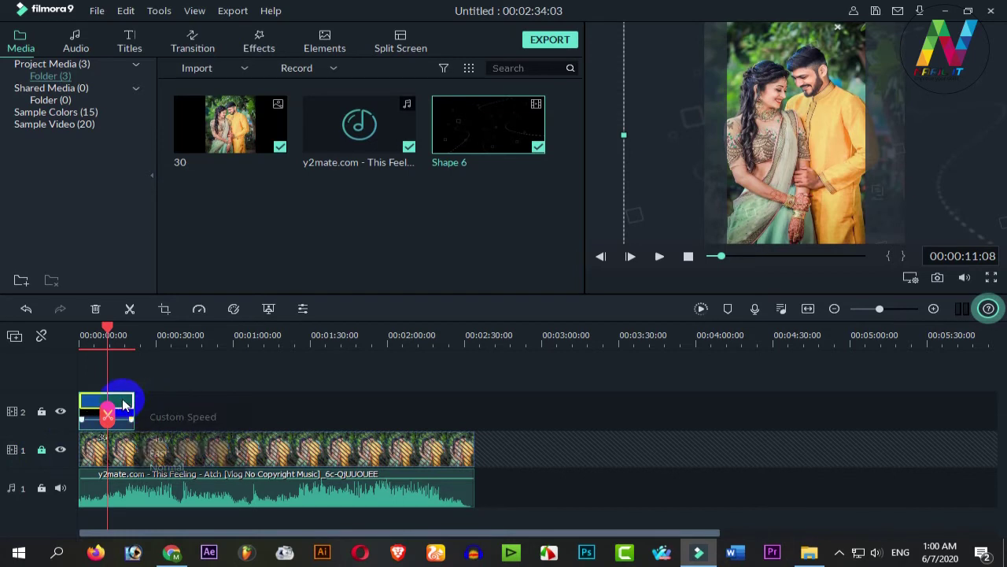
{"action": "left_click_drag", "start_coordinate": [106, 328], "coordinate": [137, 332]}
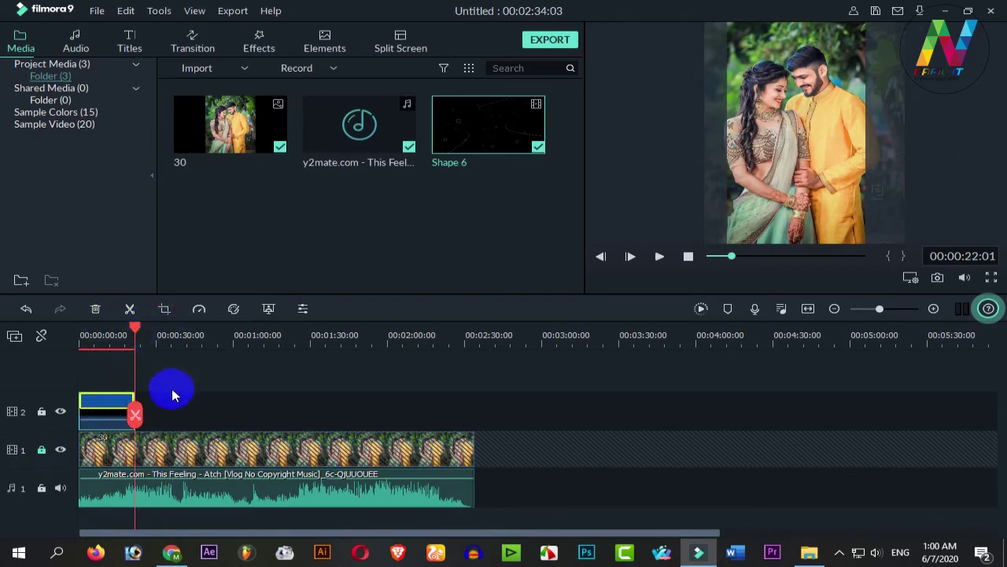
{"action": "key", "text": "ctrl+v"}
{"action": "key", "text": "ctrl+v"}
{"action": "key", "text": "ctrl+v"}
{"action": "key", "text": "ctrl+v"}
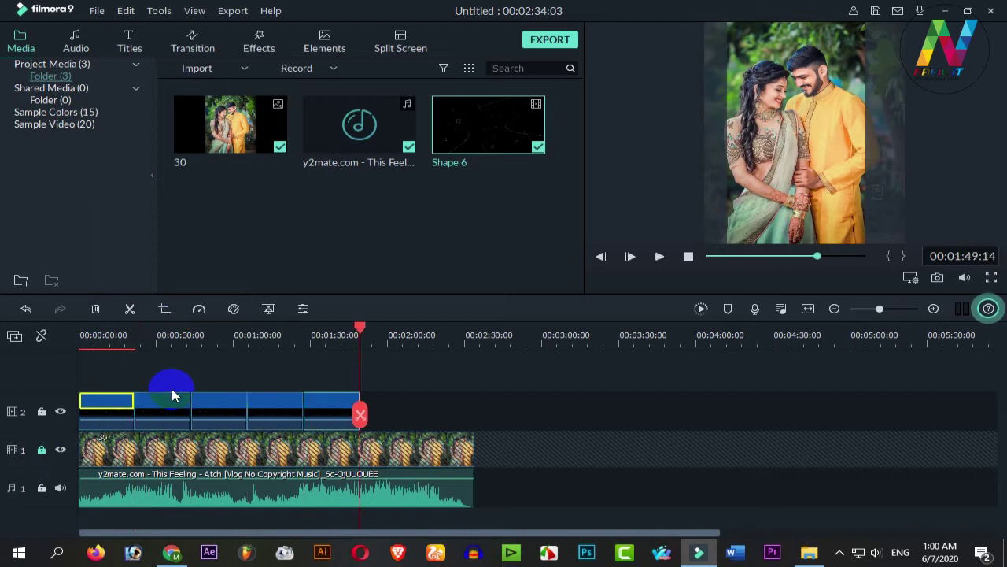
{"action": "key", "text": "ctrl+v"}
{"action": "key", "text": "ctrl+v"}
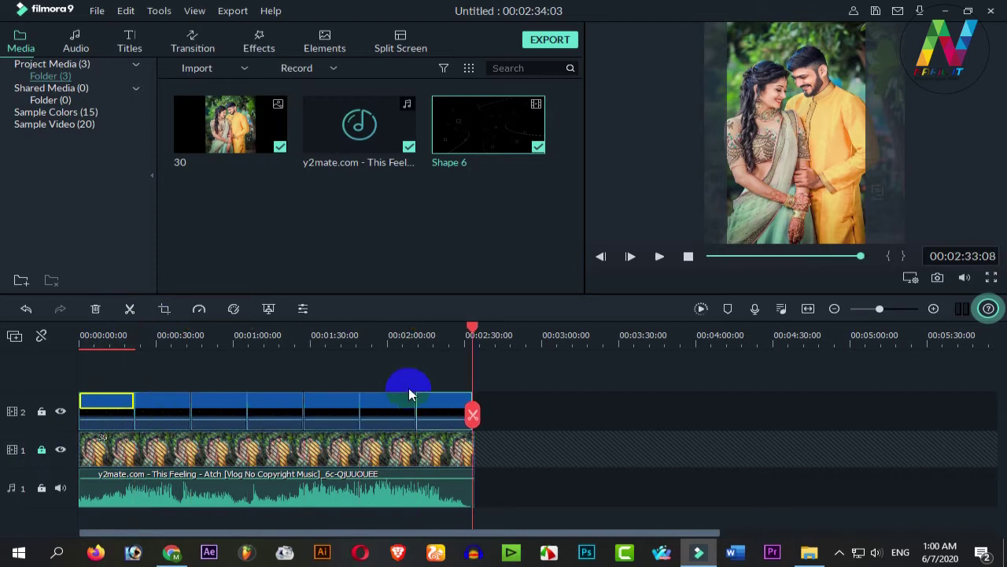
{"action": "left_click_drag", "start_coordinate": [468, 321], "coordinate": [197, 393]}
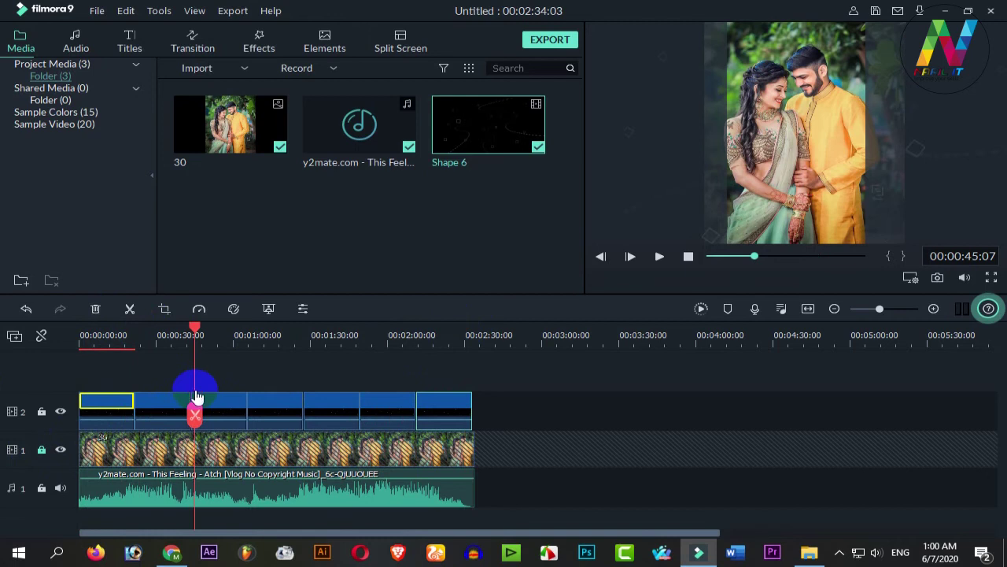
Preview the MP_CP_01.mov particle video from the import window and import it into the project media
{"action": "left_click", "coordinate": [240, 277]}
{"action": "right_click", "coordinate": [322, 218]}
{"action": "left_click", "coordinate": [351, 228]}
{"action": "left_click", "coordinate": [360, 110]}
{"action": "right_click", "coordinate": [359, 108]}
{"action": "left_click", "coordinate": [394, 142]}
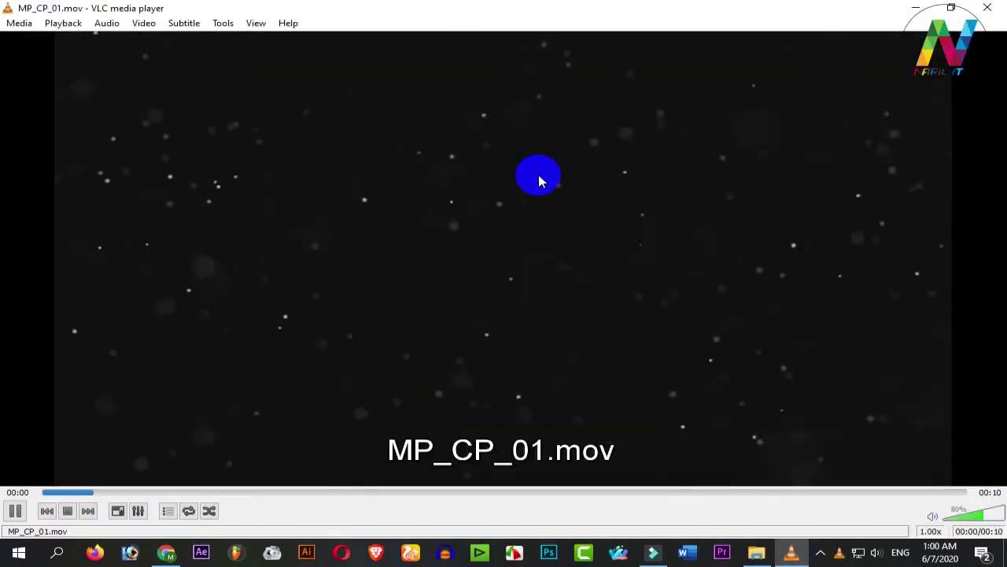
{"action": "left_click", "coordinate": [987, 7]}
{"action": "left_click", "coordinate": [364, 316]}
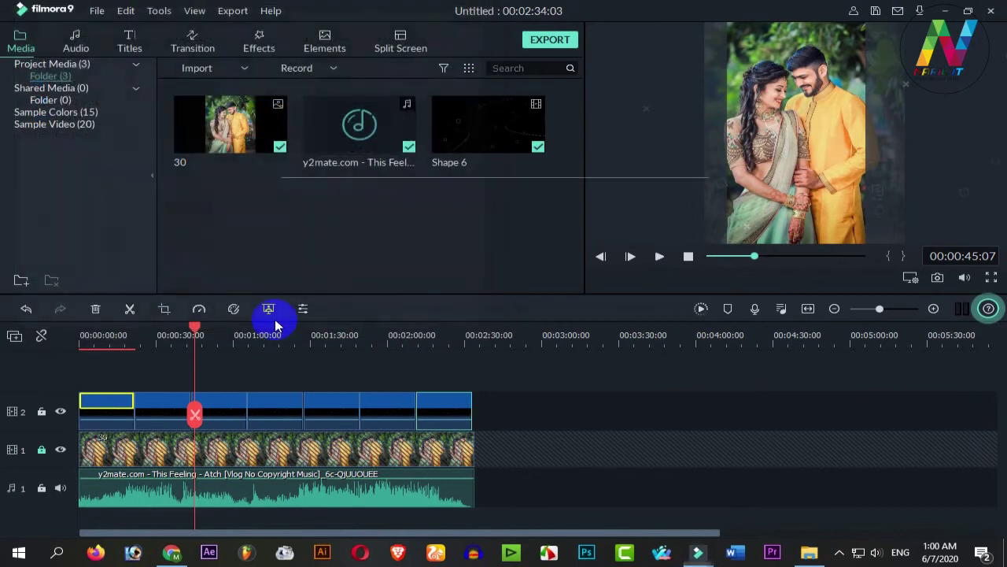
Place MP_CP_01 at the start of a new video track 3 and enlarge it to cover the whole portrait frame
{"action": "left_click_drag", "start_coordinate": [196, 215], "coordinate": [87, 391]}
{"action": "left_click_drag", "start_coordinate": [195, 329], "coordinate": [40, 353]}
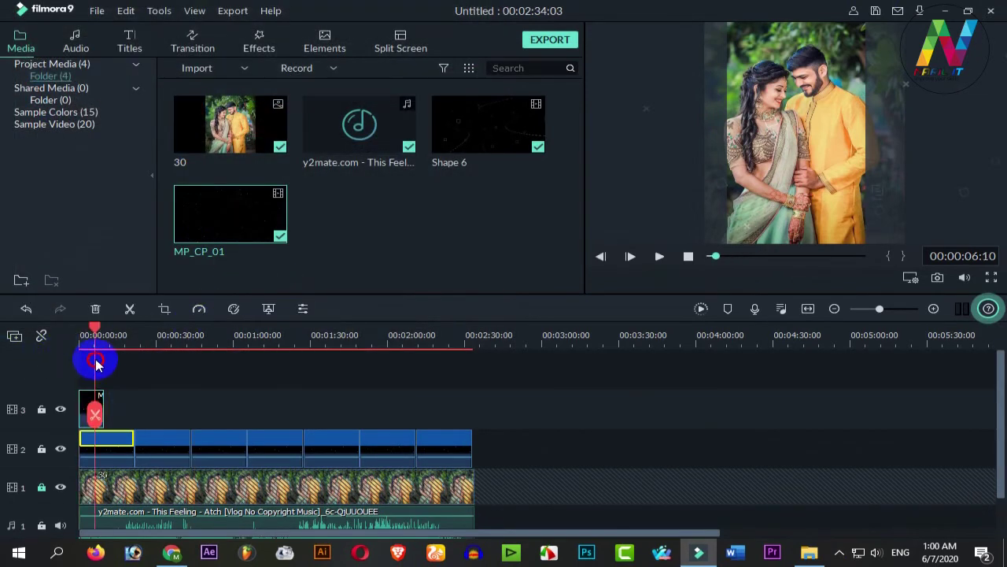
{"action": "left_click_drag", "start_coordinate": [87, 329], "coordinate": [93, 329]}
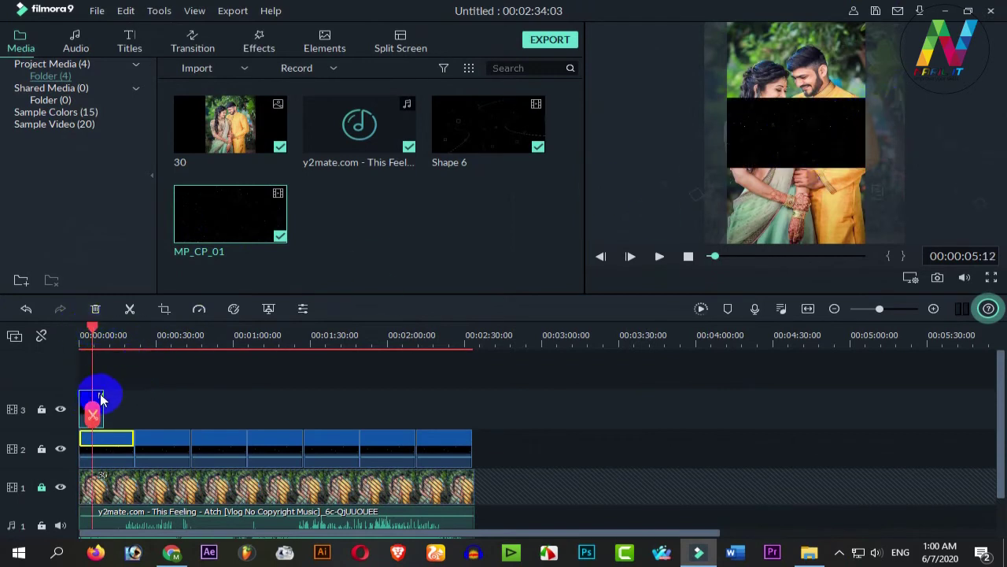
{"action": "left_click", "coordinate": [786, 133]}
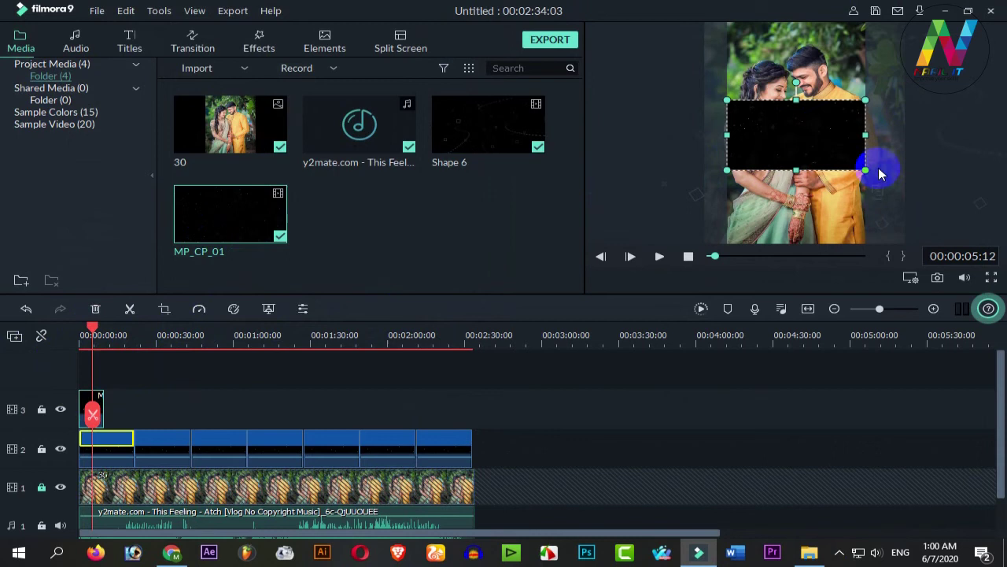
{"action": "left_click_drag", "start_coordinate": [864, 169], "coordinate": [904, 240]}
{"action": "left_click_drag", "start_coordinate": [818, 194], "coordinate": [747, 142]}
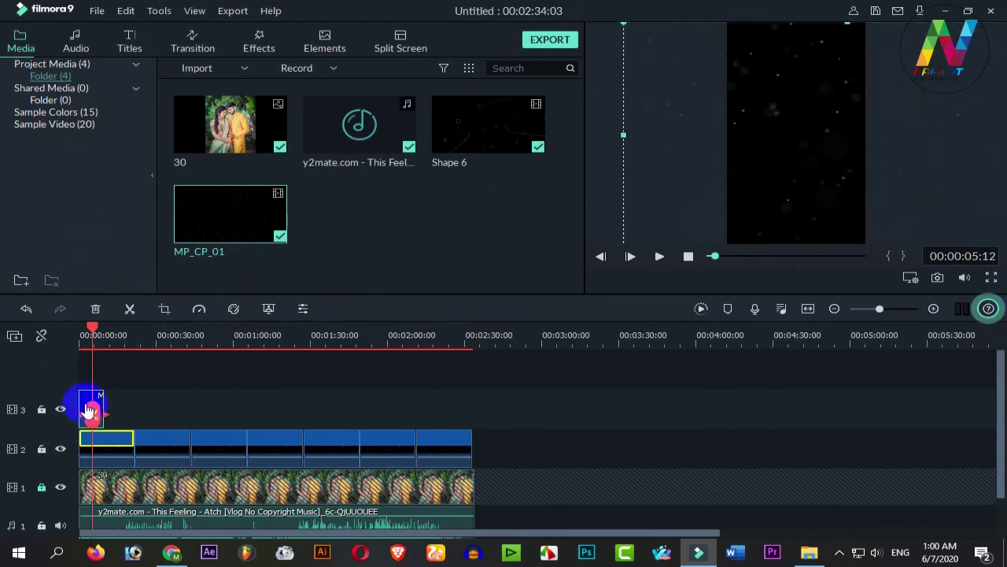
Set the MP_CP_01 clip's compositing blending mode to Screen
{"action": "double_click", "coordinate": [88, 401]}
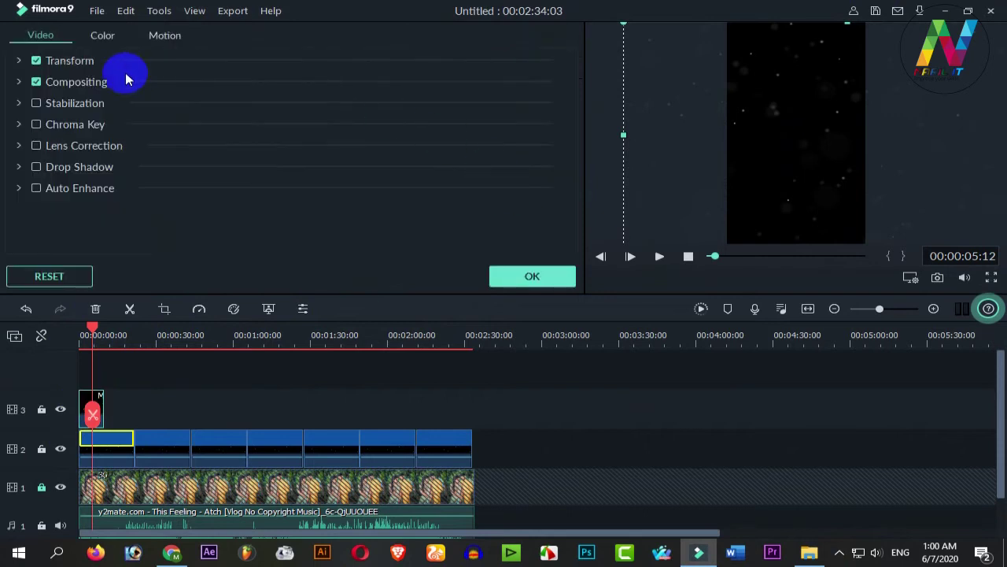
{"action": "left_click", "coordinate": [19, 83]}
{"action": "left_click", "coordinate": [332, 119]}
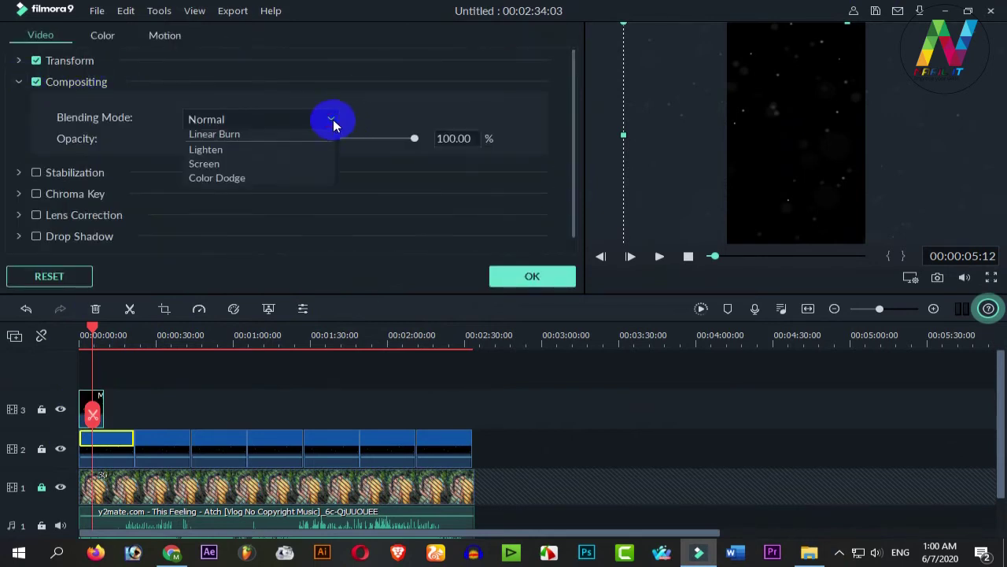
{"action": "left_click", "coordinate": [231, 224]}
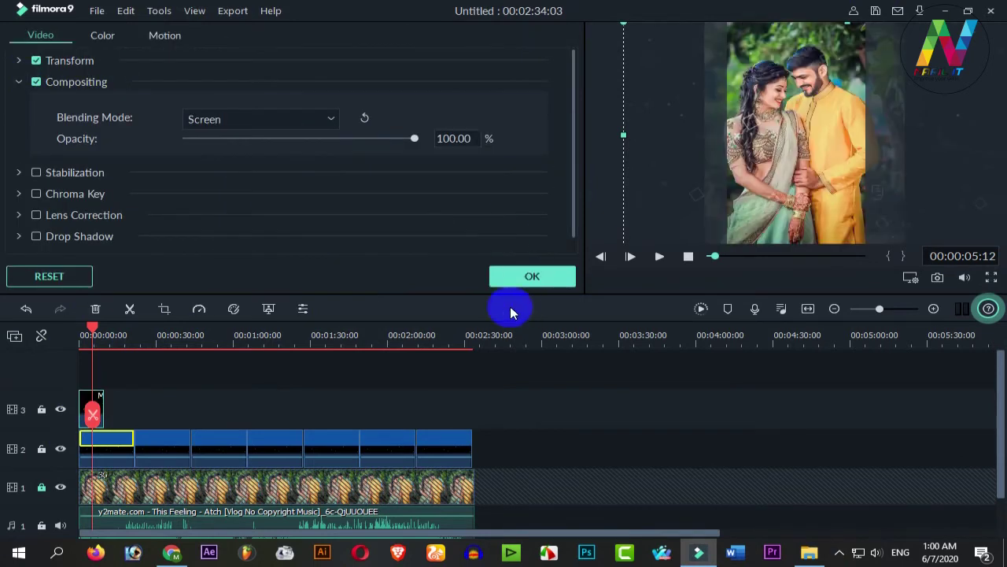
{"action": "left_click", "coordinate": [521, 277]}
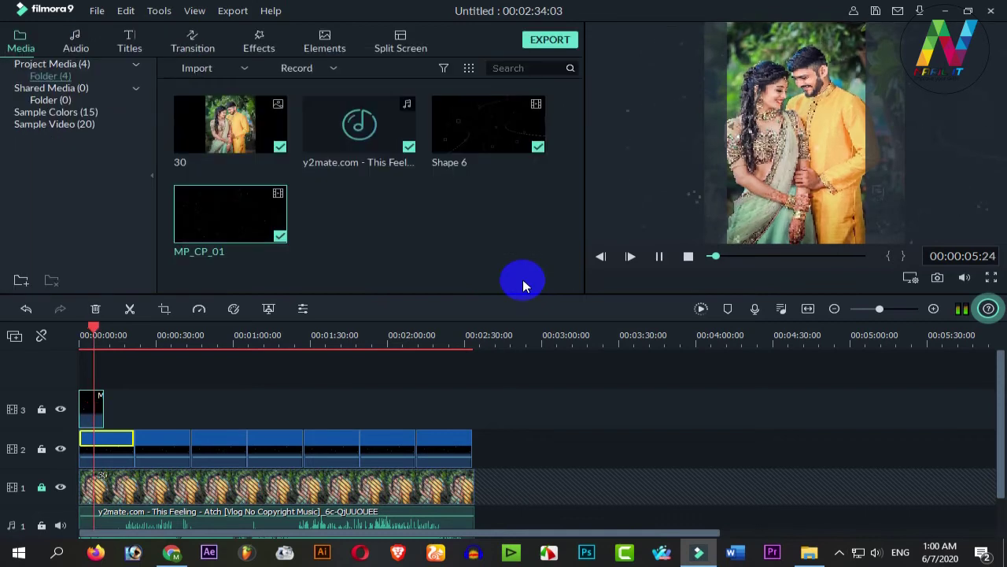
Paste copies of the MP_CP_01 clip end to end along video track 3 until they run past the end of the photo clip
{"action": "left_click", "coordinate": [93, 413]}
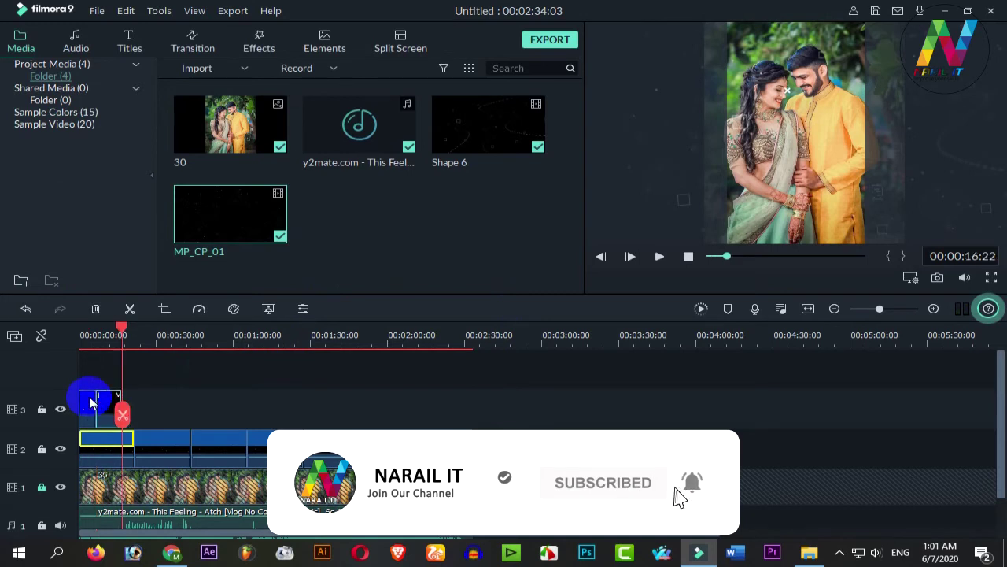
{"action": "key", "text": "ctrl+v"}
{"action": "key", "text": "ctrl+v"}
{"action": "key", "text": "ctrl+v"}
{"action": "key", "text": "ctrl+v"}
{"action": "key", "text": "ctrl+v"}
{"action": "key", "text": "ctrl+v"}
{"action": "key", "text": "ctrl+v"}
{"action": "key", "text": "ctrl+v"}
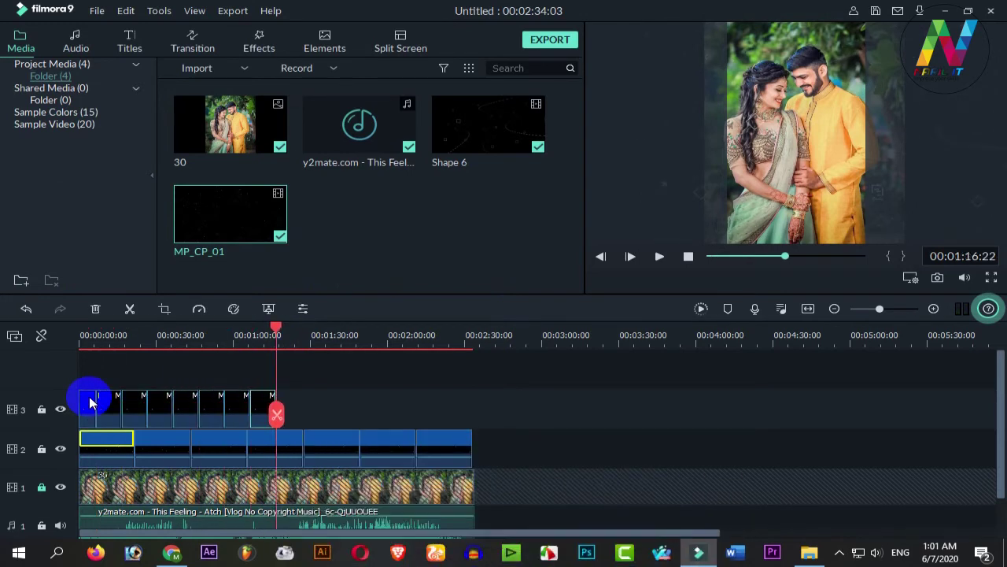
{"action": "key", "text": "ctrl+v"}
{"action": "key", "text": "ctrl+v"}
{"action": "key", "text": "ctrl+v"}
{"action": "key", "text": "ctrl+v"}
{"action": "key", "text": "ctrl+v"}
{"action": "key", "text": "ctrl+v"}
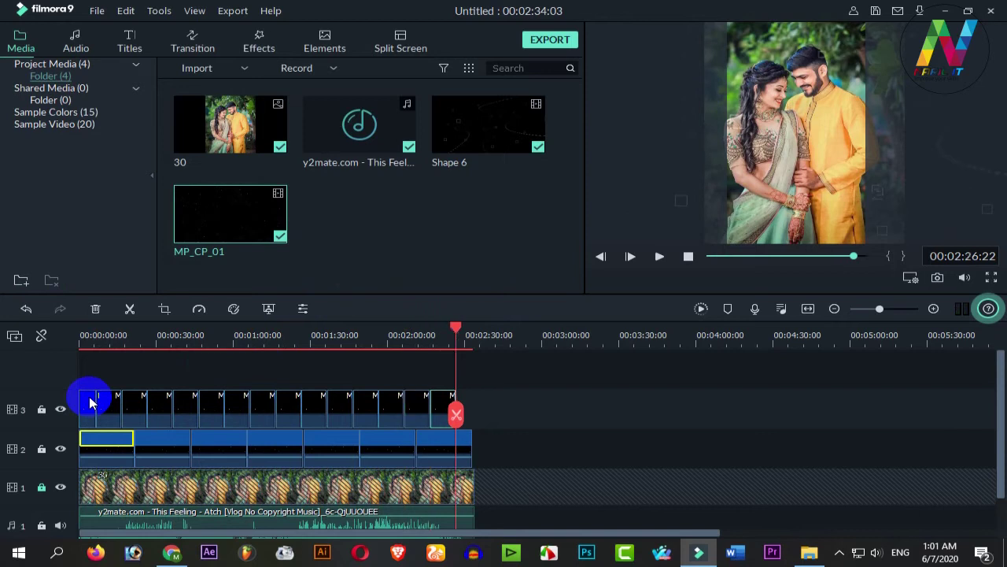
Trim the last MP_CP_01 copy on video track 3 to end together with the photo clip
{"action": "left_click_drag", "start_coordinate": [482, 326], "coordinate": [434, 330]}
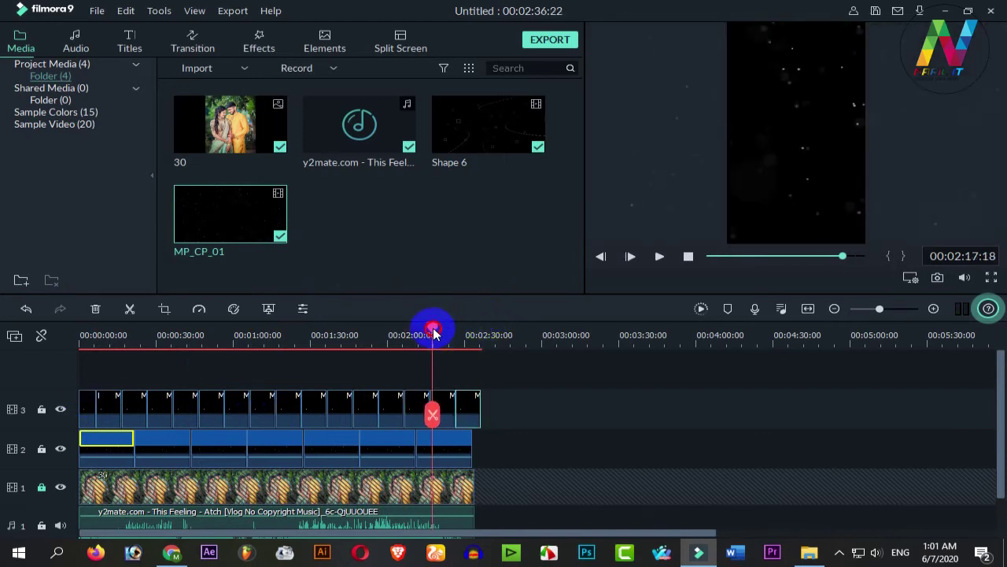
{"action": "left_click_drag", "start_coordinate": [481, 418], "coordinate": [472, 412]}
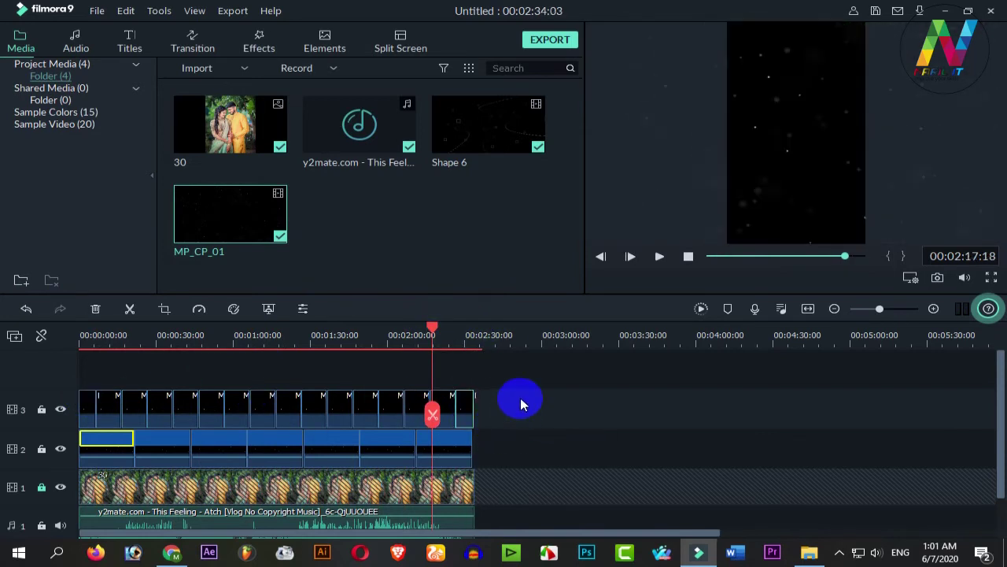
{"action": "scroll", "coordinate": [427, 325], "scroll_direction": "down", "scroll_amount": 4}
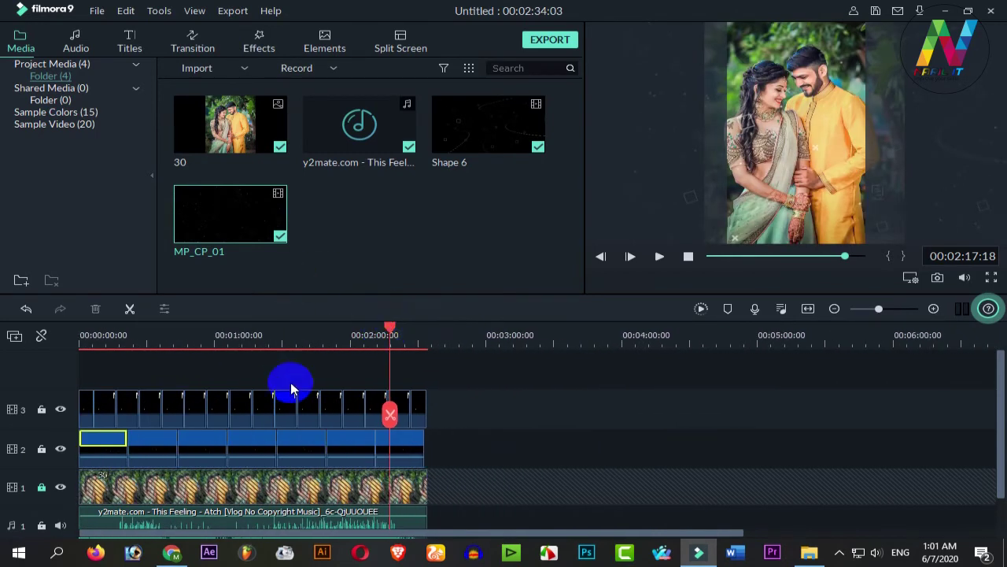
Import the Leaks video from the Facebook st folder and place it at the start of a new video track 4
{"action": "right_click", "coordinate": [395, 220]}
{"action": "left_click", "coordinate": [435, 227]}
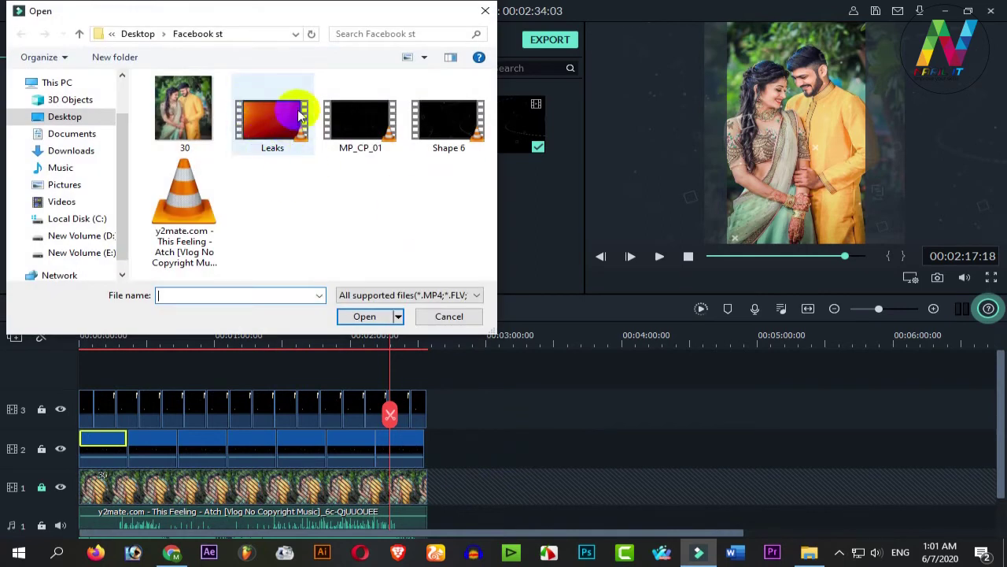
{"action": "left_click", "coordinate": [282, 139]}
{"action": "left_click", "coordinate": [365, 316]}
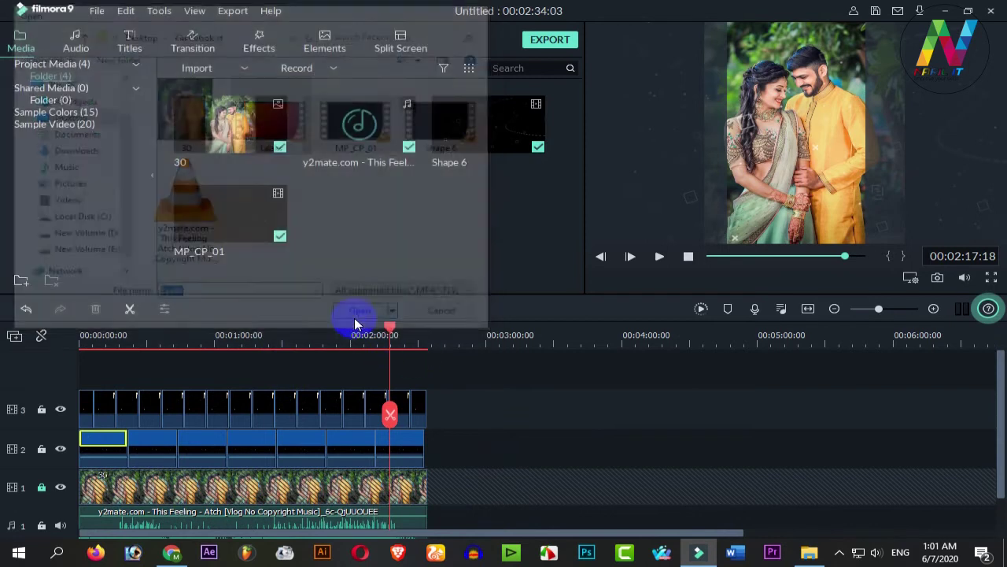
{"action": "left_click_drag", "start_coordinate": [310, 235], "coordinate": [112, 371]}
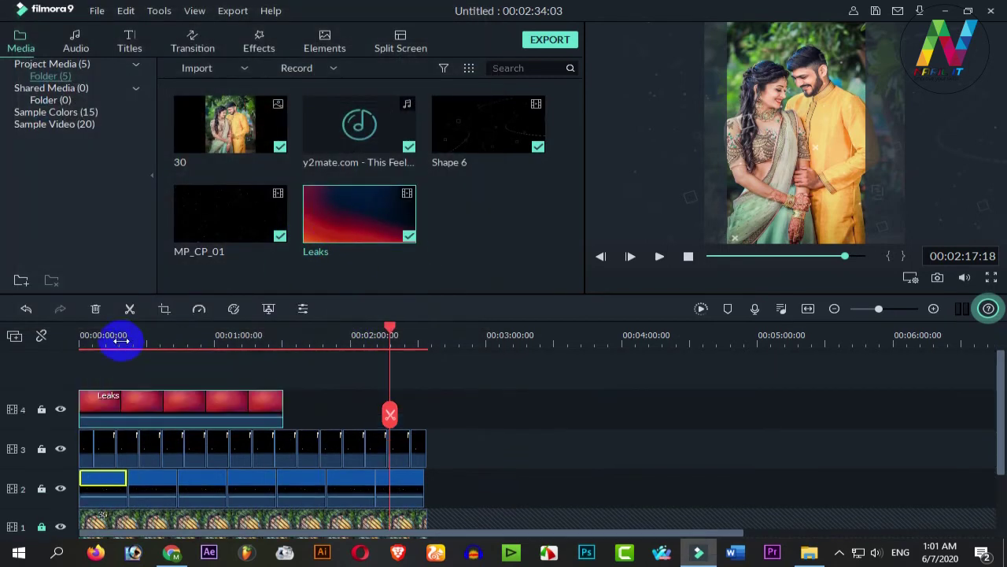
Enlarge and reposition the Leaks clip in the preview at 00:00:24:08 so it covers the whole portrait frame
{"action": "left_click", "coordinate": [122, 339]}
{"action": "mouse_move", "coordinate": [124, 335]}
{"action": "left_mouse_down"}
{"action": "mouse_move", "coordinate": [99, 333]}
{"action": "mouse_move", "coordinate": [162, 328]}
{"action": "mouse_move", "coordinate": [135, 334]}
{"action": "left_mouse_up"}
{"action": "left_click", "coordinate": [183, 402]}
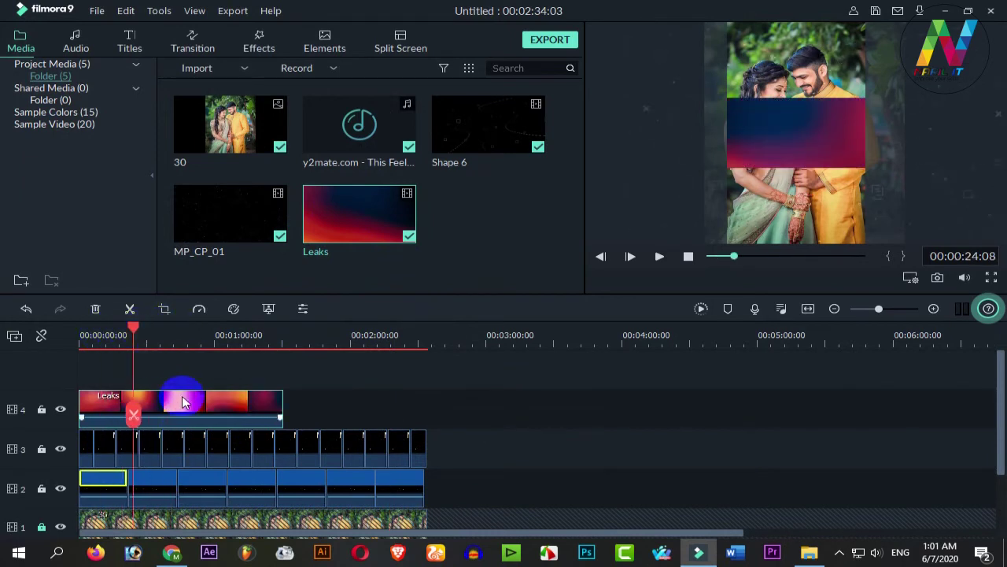
{"action": "left_click", "coordinate": [812, 136]}
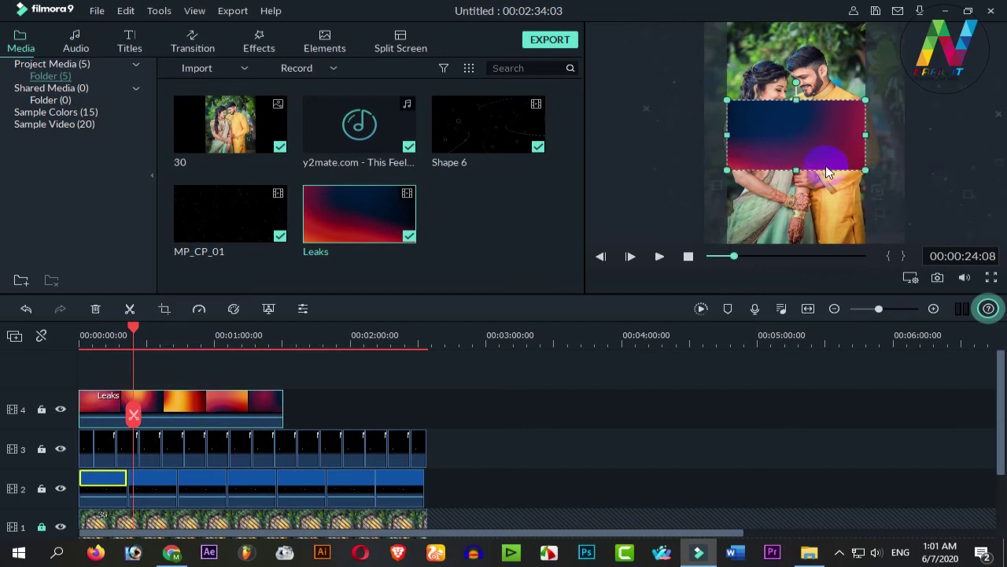
{"action": "left_click_drag", "start_coordinate": [865, 171], "coordinate": [962, 234]}
{"action": "left_click_drag", "start_coordinate": [880, 211], "coordinate": [803, 129]}
{"action": "left_click_drag", "start_coordinate": [796, 174], "coordinate": [798, 244]}
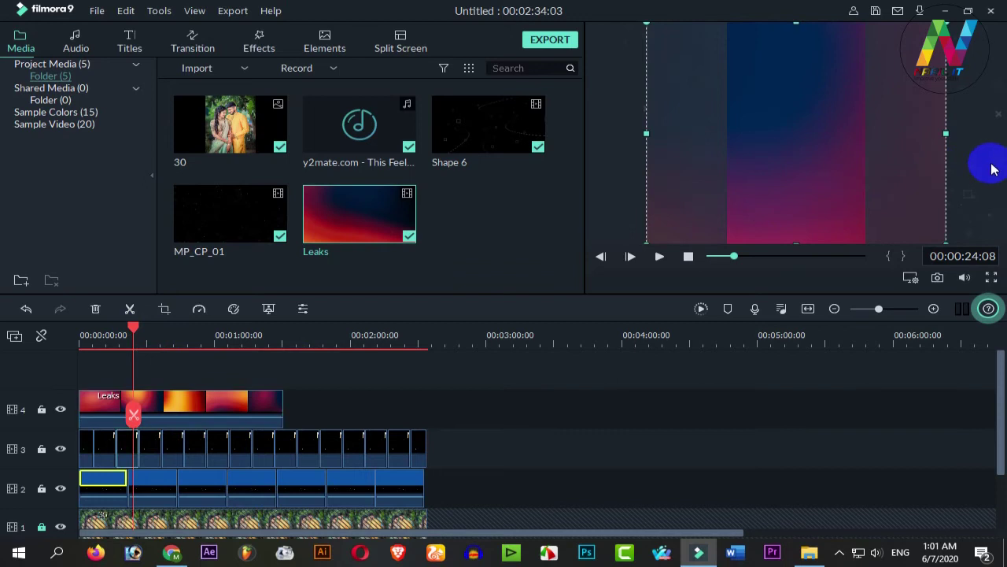
Set the Leaks clip's blending mode to Screen, reduce its opacity, and play the result
{"action": "double_click", "coordinate": [184, 405]}
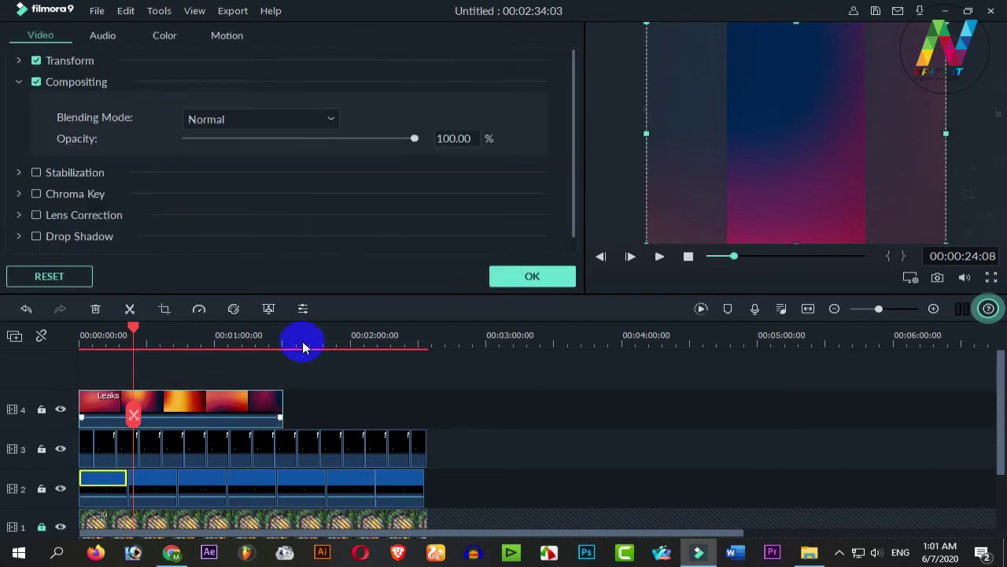
{"action": "left_click", "coordinate": [265, 122]}
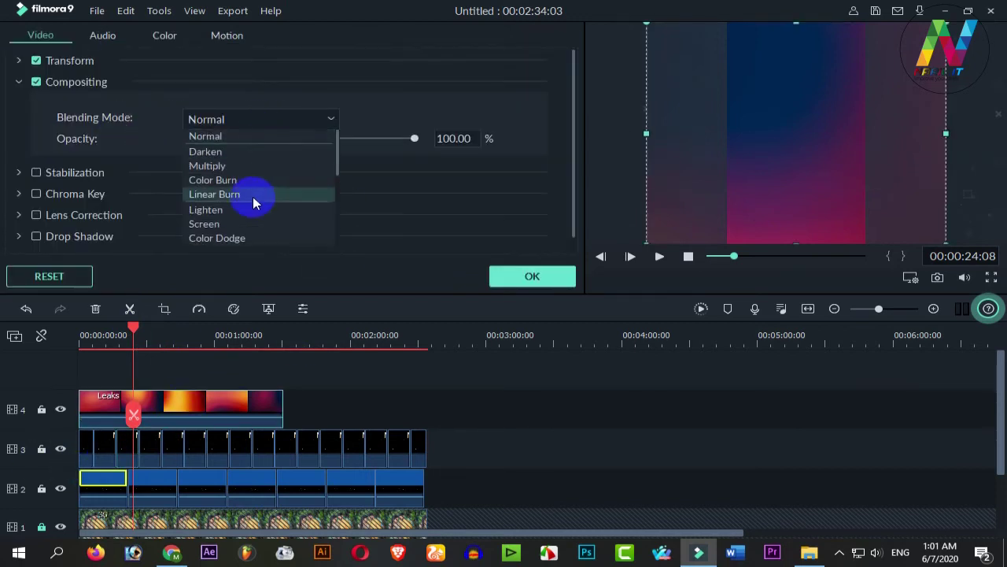
{"action": "left_click", "coordinate": [220, 225]}
{"action": "left_click", "coordinate": [349, 139]}
{"action": "left_click", "coordinate": [533, 277]}
{"action": "key", "text": "space"}
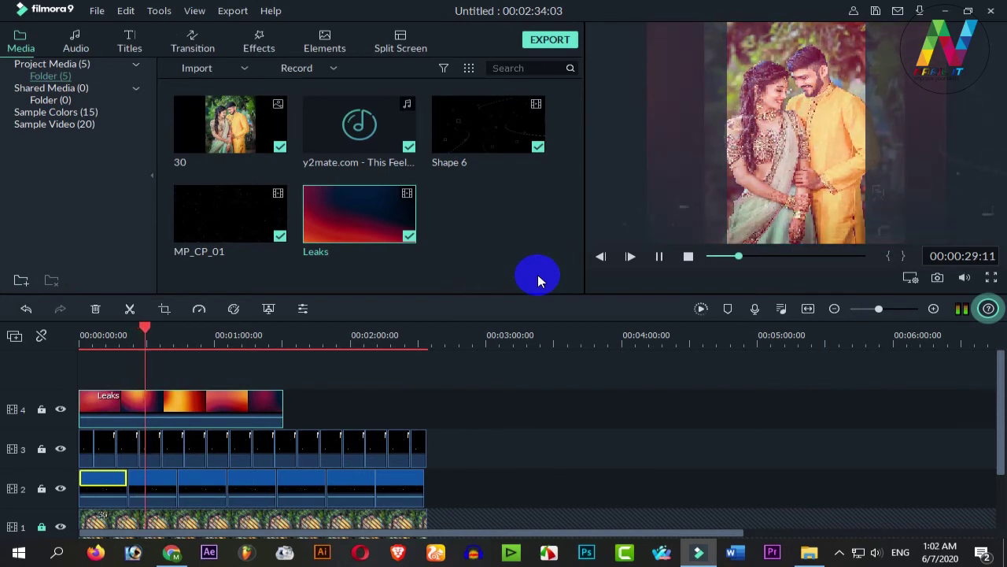
{"action": "key", "text": "space"}
Lock video tracks 3 and 2, leaving the Leaks clip on video track 4 selected
{"action": "left_click", "coordinate": [199, 410]}
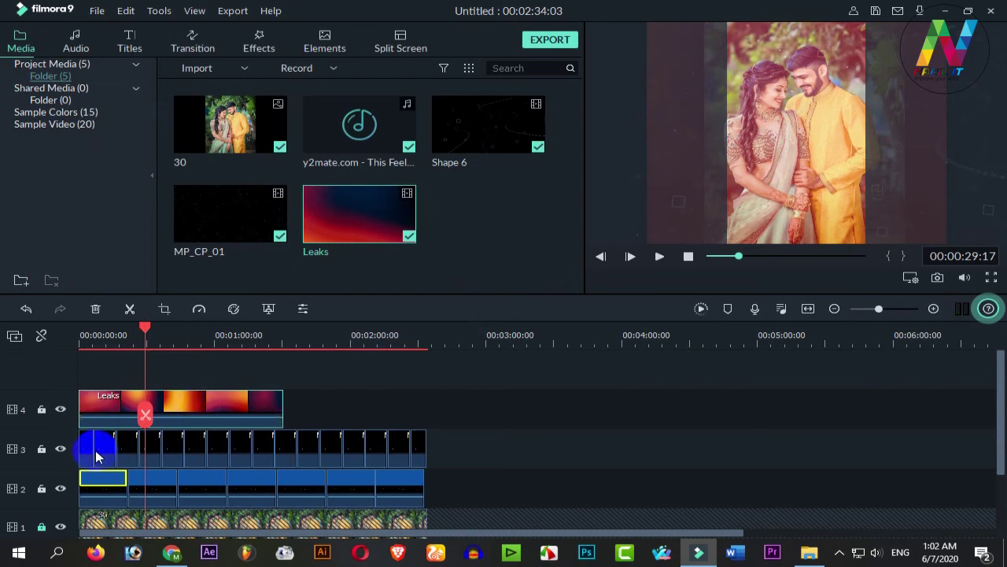
{"action": "left_click", "coordinate": [42, 449]}
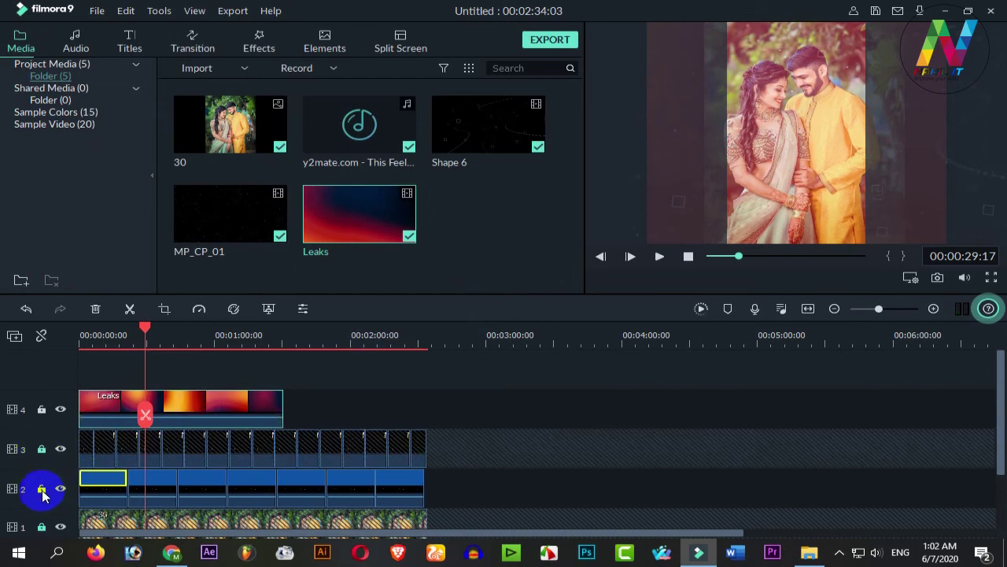
{"action": "left_click", "coordinate": [42, 490]}
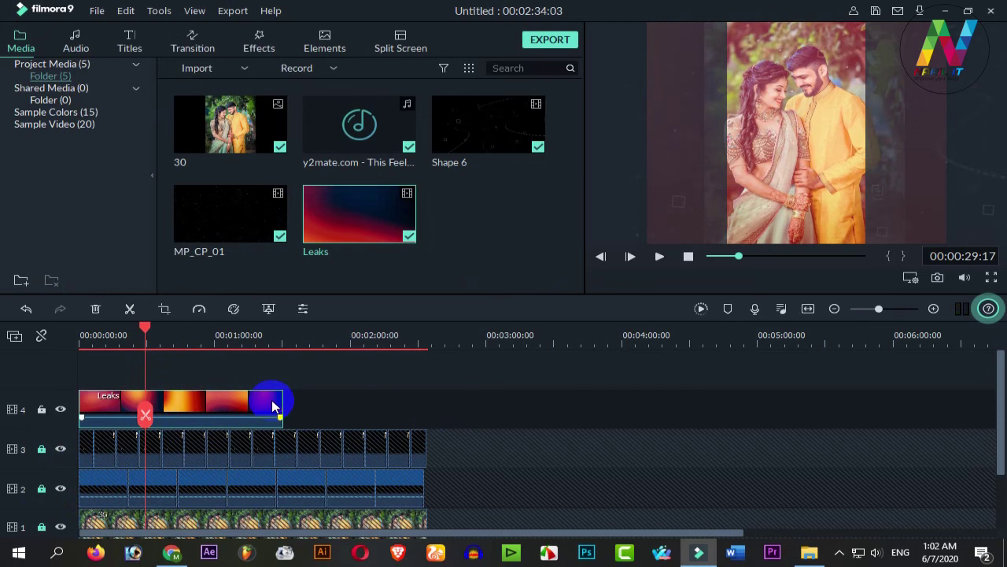
Paste a copy of the Leaks clip directly after the first one and trim it to end together with the photo clip
{"action": "left_click_drag", "start_coordinate": [151, 332], "coordinate": [285, 349]}
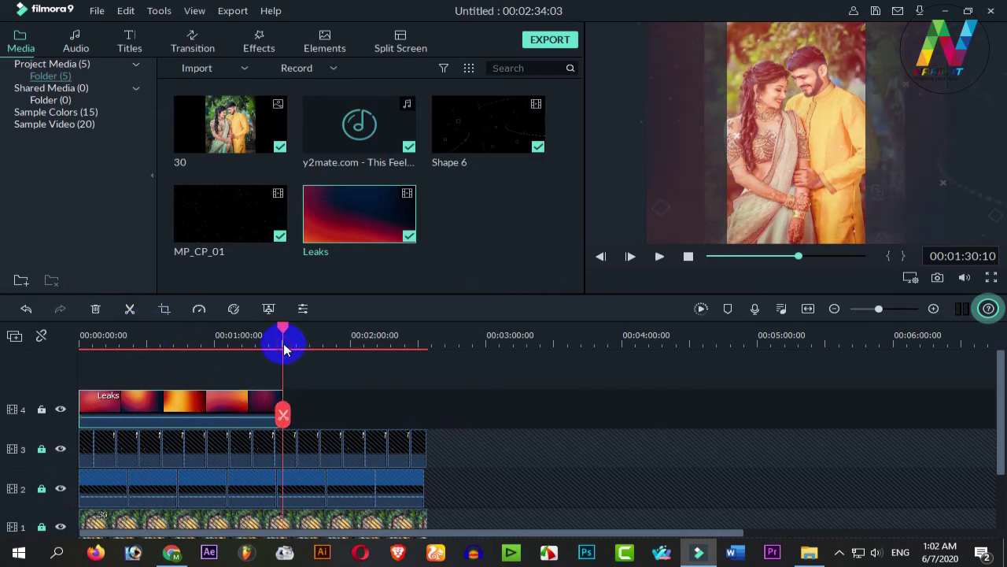
{"action": "key", "text": "ctrl+v"}
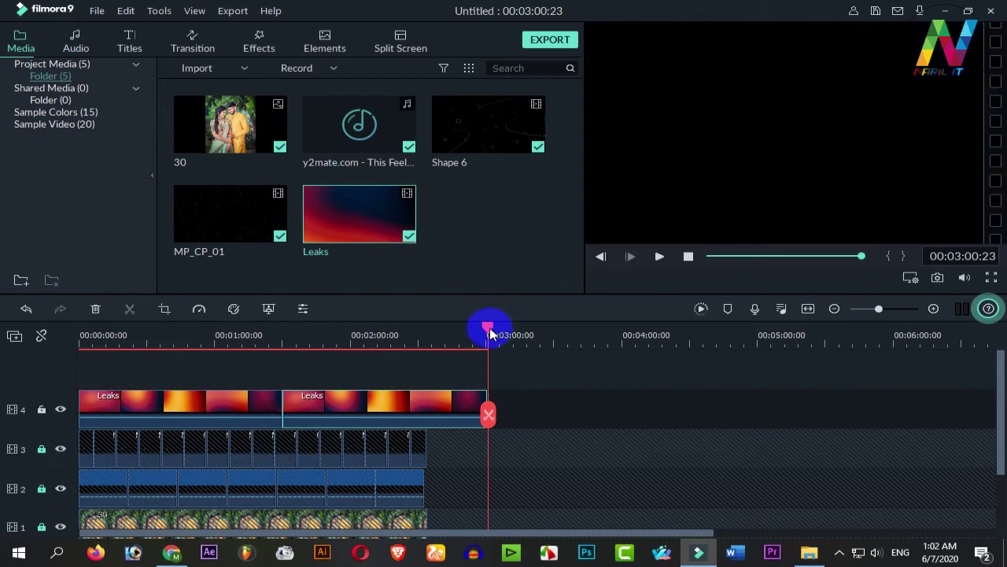
{"action": "left_click_drag", "start_coordinate": [488, 407], "coordinate": [427, 409]}
{"action": "left_click_drag", "start_coordinate": [314, 336], "coordinate": [341, 351]}
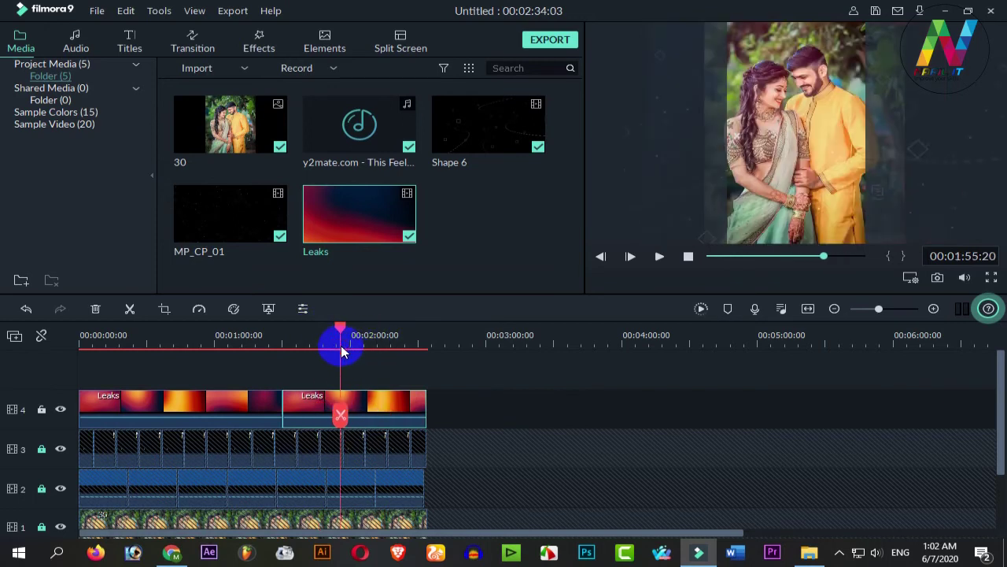
Import the jonaki-tv-logo image from the Desktop into the project media
{"action": "right_click", "coordinate": [483, 212]}
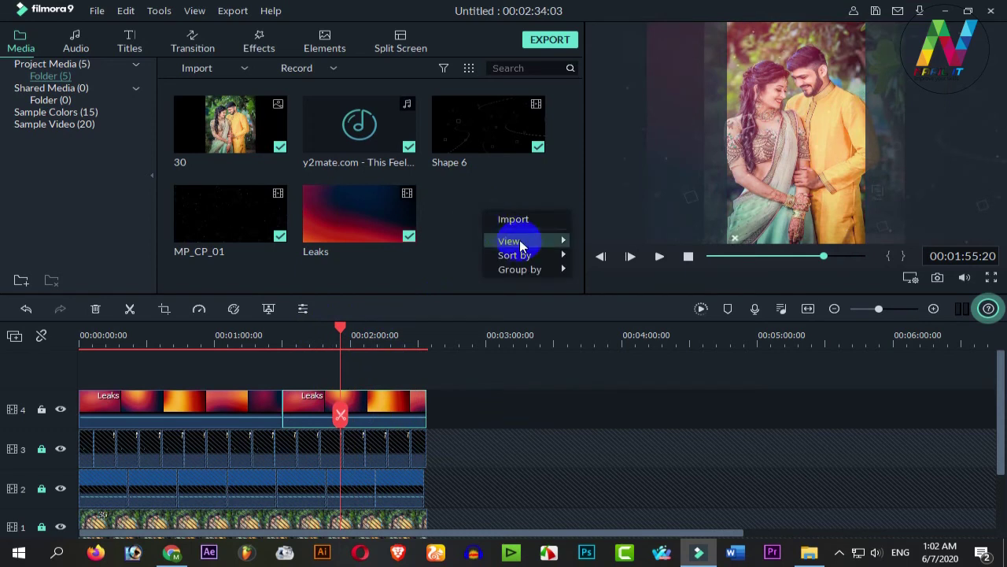
{"action": "left_click", "coordinate": [512, 220]}
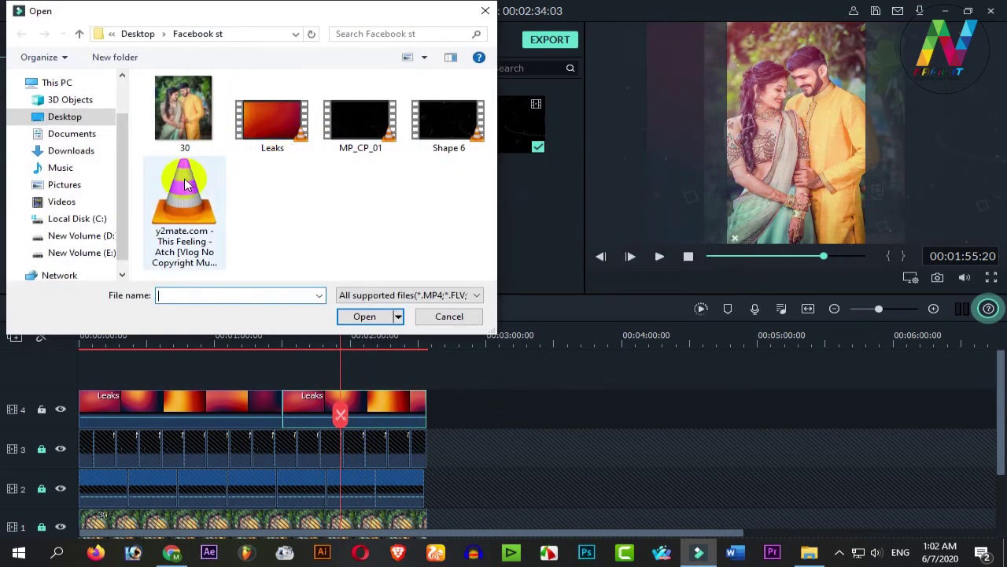
{"action": "left_click", "coordinate": [66, 116]}
{"action": "scroll", "coordinate": [455, 223], "scroll_direction": "down", "scroll_amount": 10}
{"action": "scroll", "coordinate": [389, 223], "scroll_direction": "up", "scroll_amount": 1}
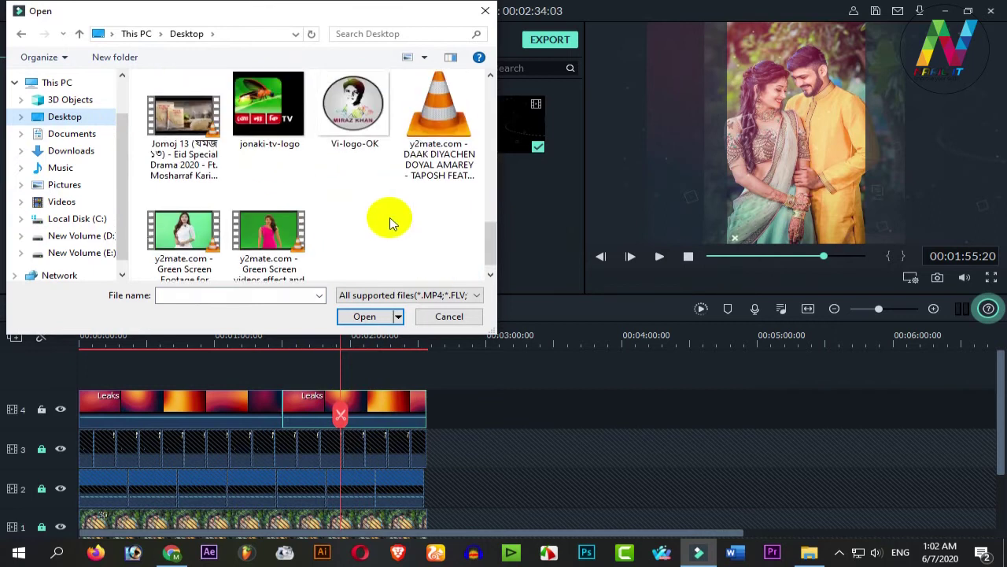
{"action": "scroll", "coordinate": [391, 223], "scroll_direction": "up", "scroll_amount": 3}
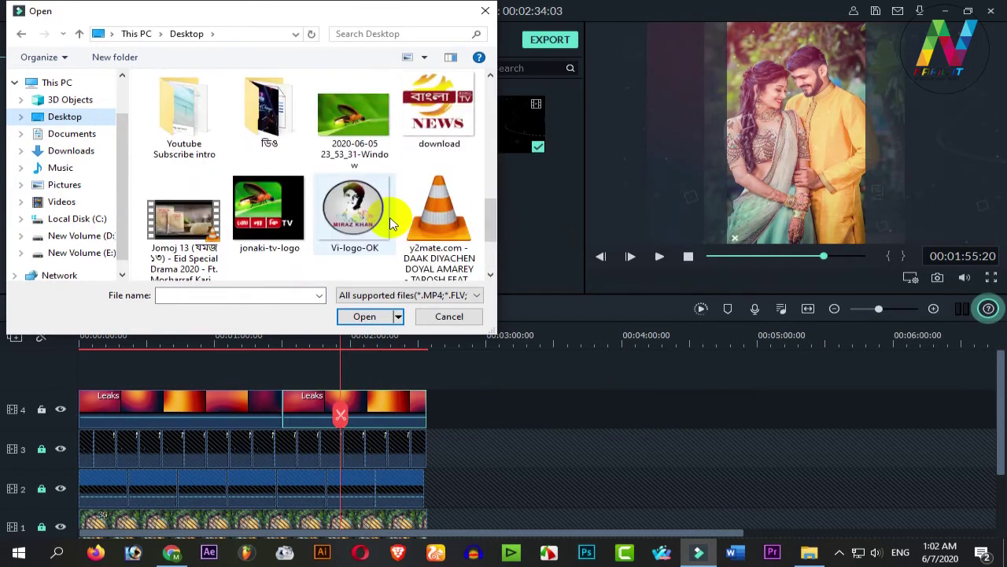
{"action": "left_click", "coordinate": [264, 210]}
{"action": "left_click", "coordinate": [362, 315]}
Place the jonaki-tv-logo image on a new video track 5 for the whole video and shrink it into the frame's upper-left corner
{"action": "left_click_drag", "start_coordinate": [475, 224], "coordinate": [426, 421]}
{"action": "left_click_drag", "start_coordinate": [344, 330], "coordinate": [282, 328]}
{"action": "left_click", "coordinate": [791, 128]}
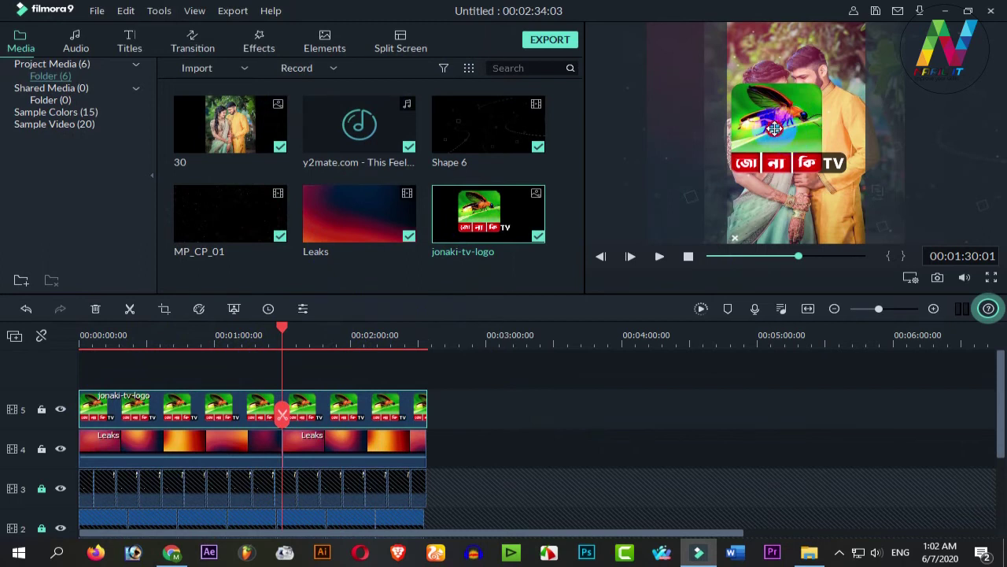
{"action": "double_click", "coordinate": [775, 129]}
{"action": "left_click_drag", "start_coordinate": [823, 173], "coordinate": [747, 47]}
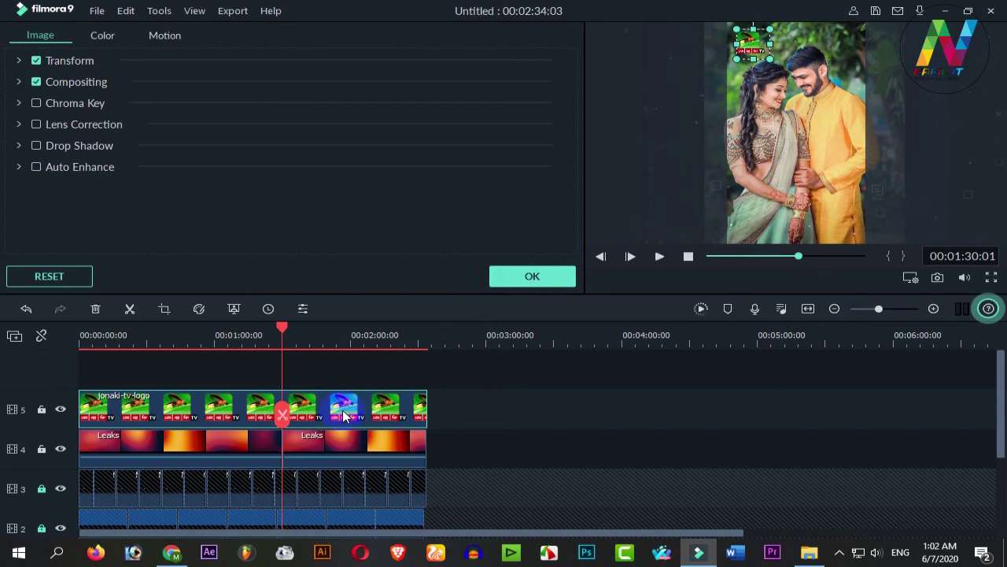
Delete the jonaki-tv-logo clip from video track 5
{"action": "key", "text": "Delete"}
{"action": "left_click", "coordinate": [535, 278]}
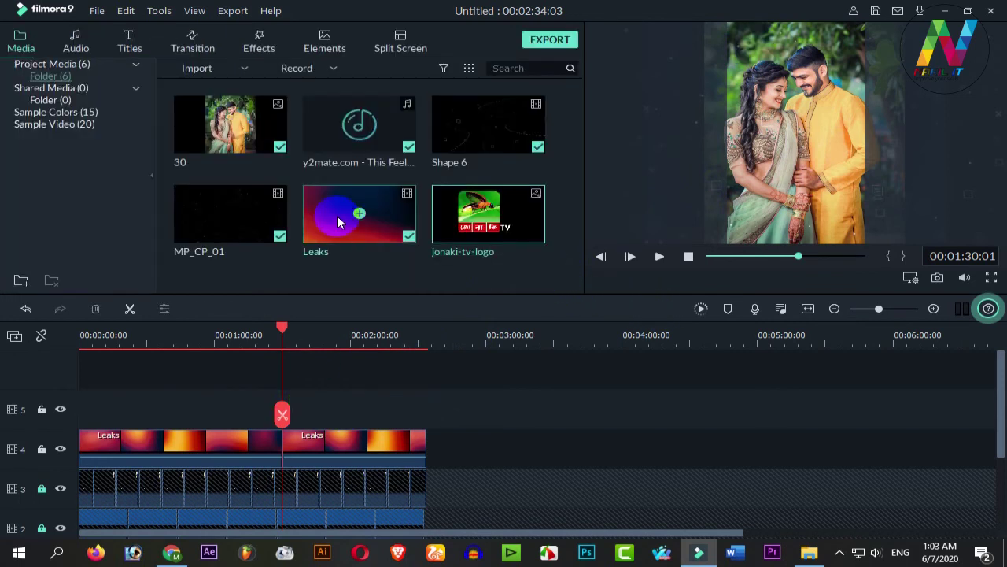
Import the channel-logo-a-fi image from the Narail it All folder on New Volume (E:)
{"action": "right_click", "coordinate": [301, 267]}
{"action": "key", "text": "Escape"}
{"action": "left_click", "coordinate": [302, 283]}
{"action": "right_click", "coordinate": [302, 283]}
{"action": "left_click", "coordinate": [335, 289]}
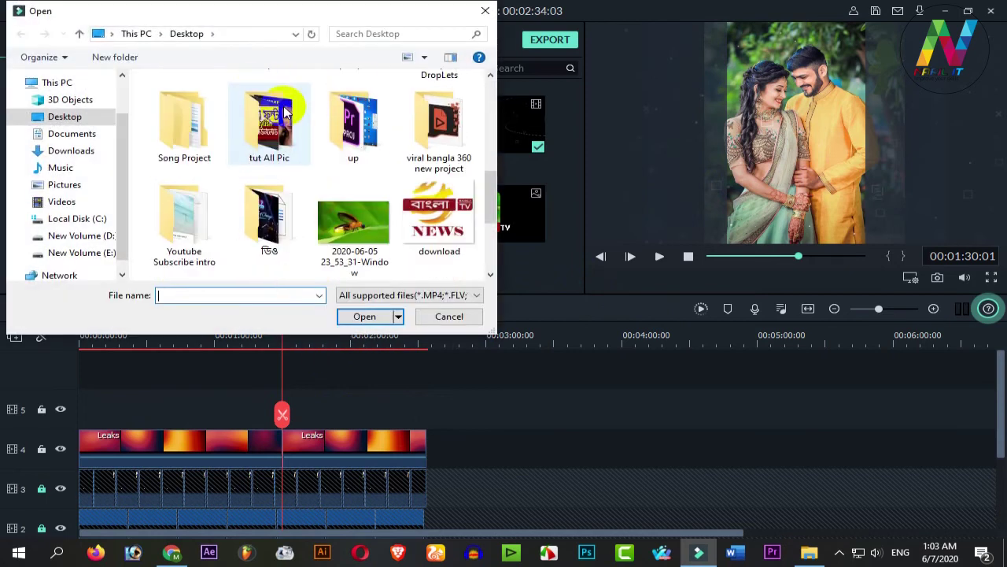
{"action": "left_click", "coordinate": [103, 236]}
{"action": "left_click", "coordinate": [89, 253]}
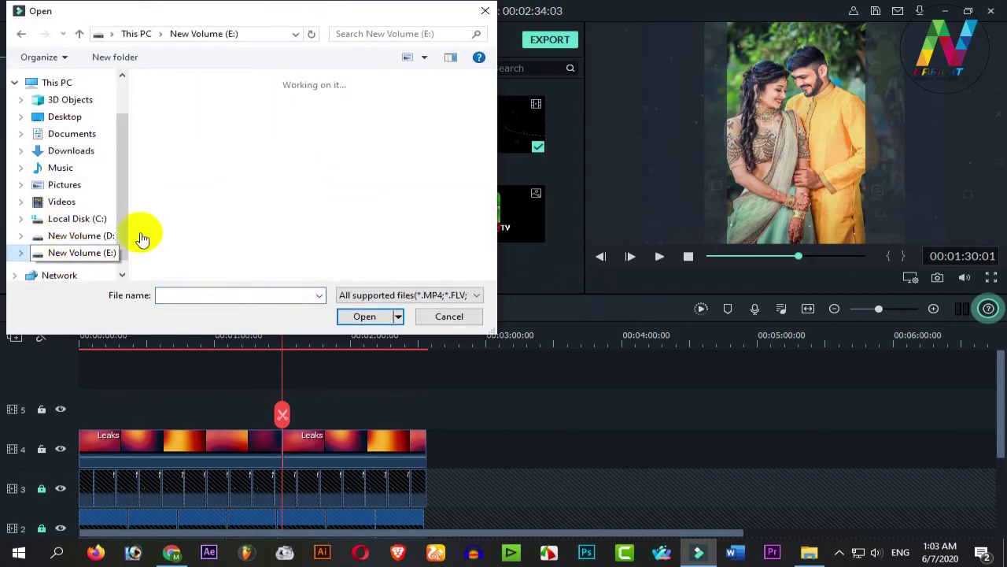
{"action": "scroll", "coordinate": [402, 161], "scroll_direction": "down", "scroll_amount": 2}
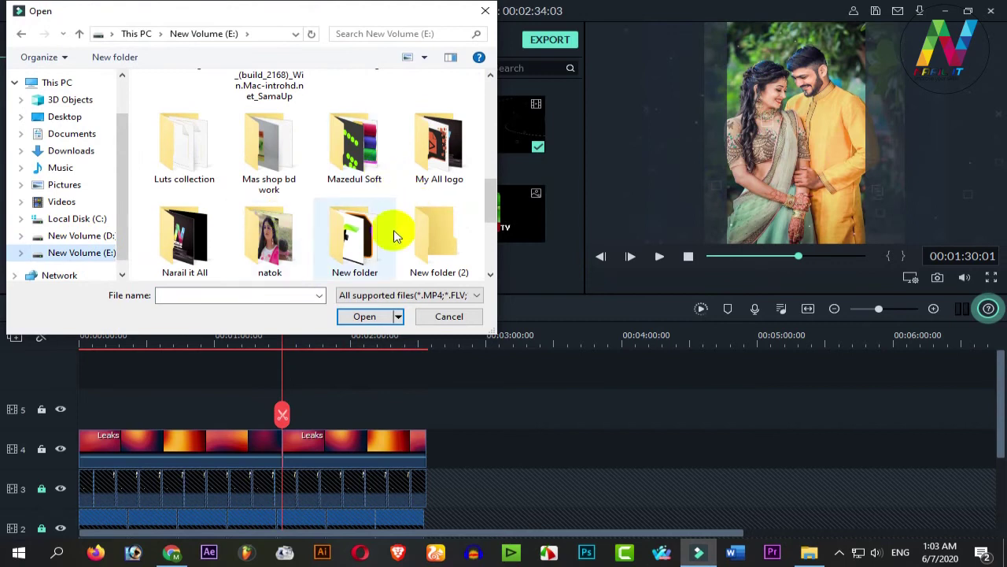
{"action": "scroll", "coordinate": [385, 224], "scroll_direction": "down", "scroll_amount": 1}
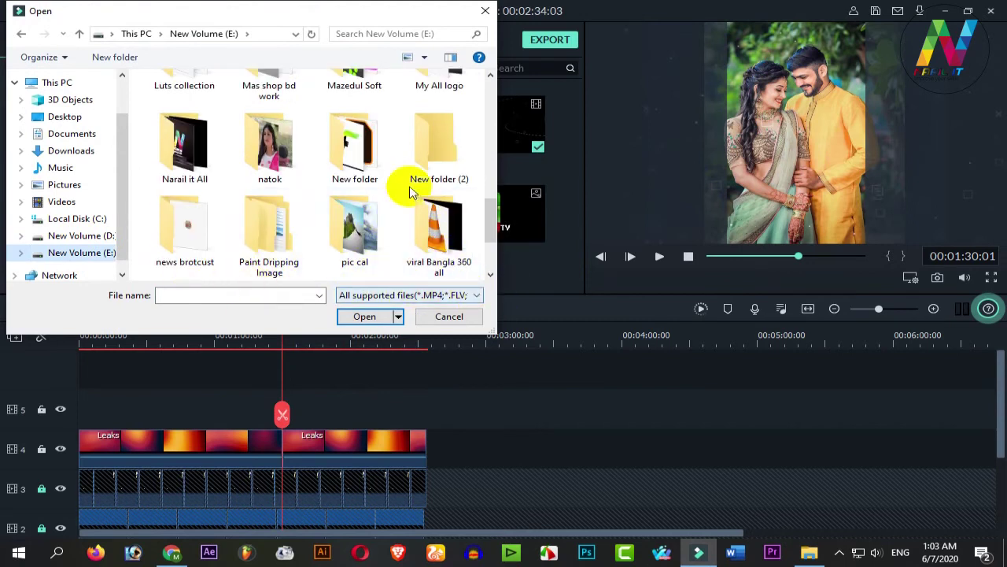
{"action": "double_click", "coordinate": [179, 160]}
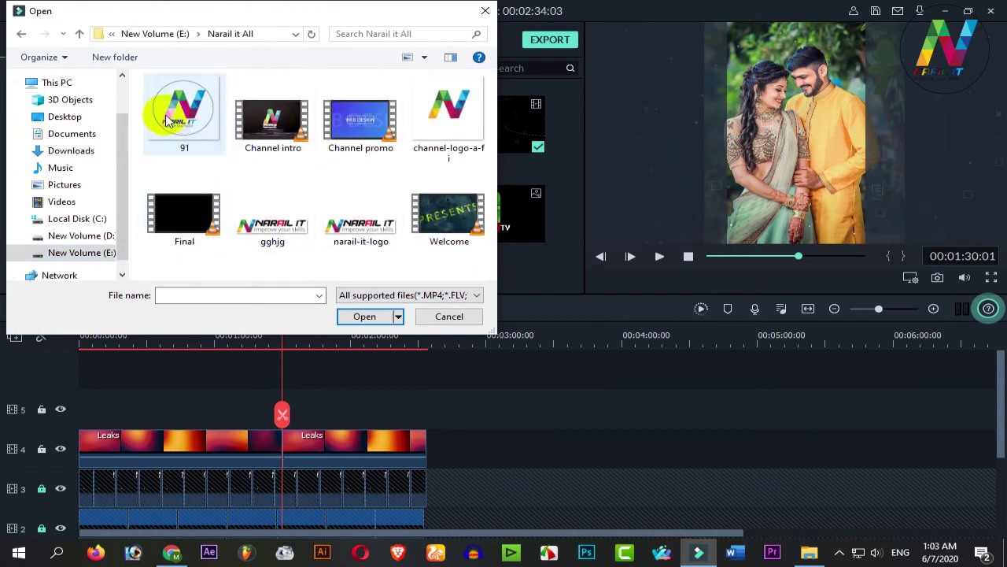
{"action": "left_click", "coordinate": [455, 101]}
{"action": "left_click", "coordinate": [362, 316]}
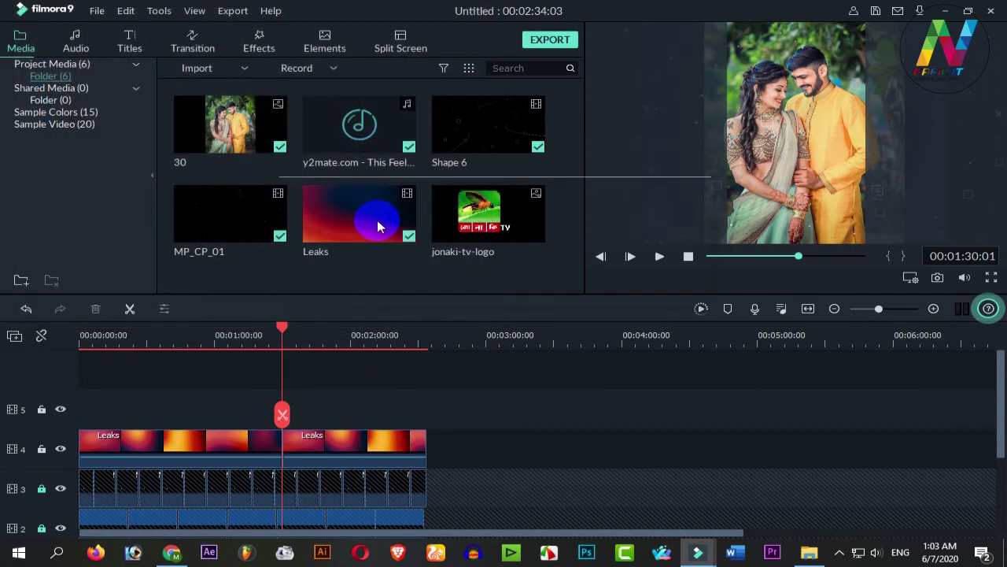
Place channel-logo-a-fi on video track 5 for the whole video and shrink it into the upper-left corner of the portrait frame
{"action": "scroll", "coordinate": [234, 259], "scroll_direction": "down", "scroll_amount": 1}
{"action": "left_click_drag", "start_coordinate": [225, 243], "coordinate": [428, 405]}
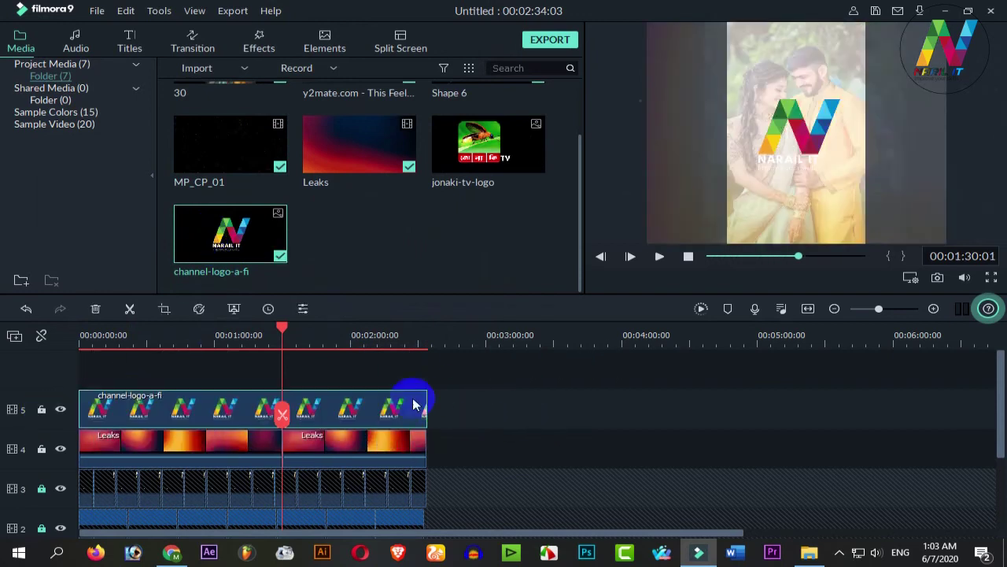
{"action": "left_click_drag", "start_coordinate": [862, 200], "coordinate": [753, 51]}
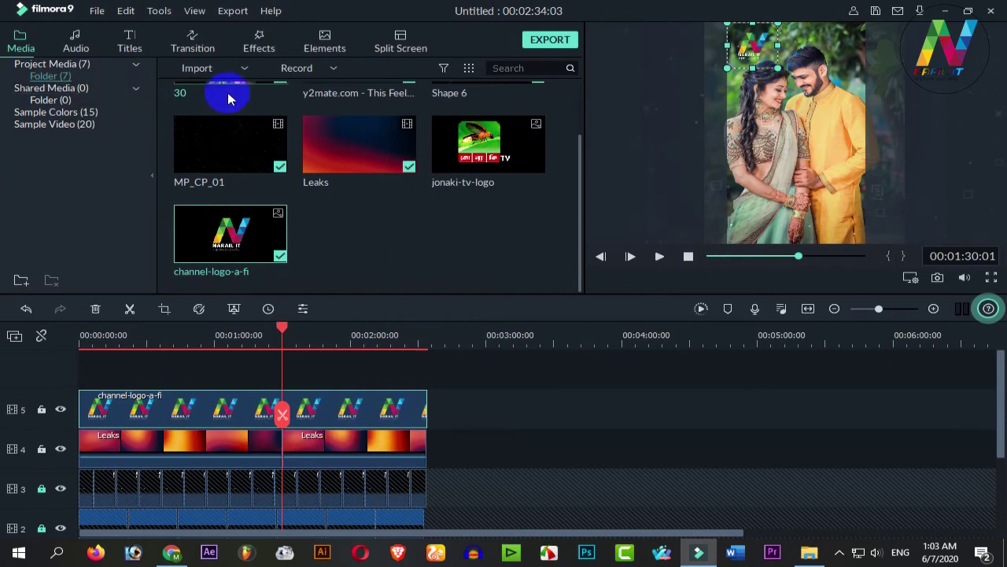
Apply the Chaos 2 shake filter to the channel-logo-a-fi clip and play the result
{"action": "left_click", "coordinate": [266, 49]}
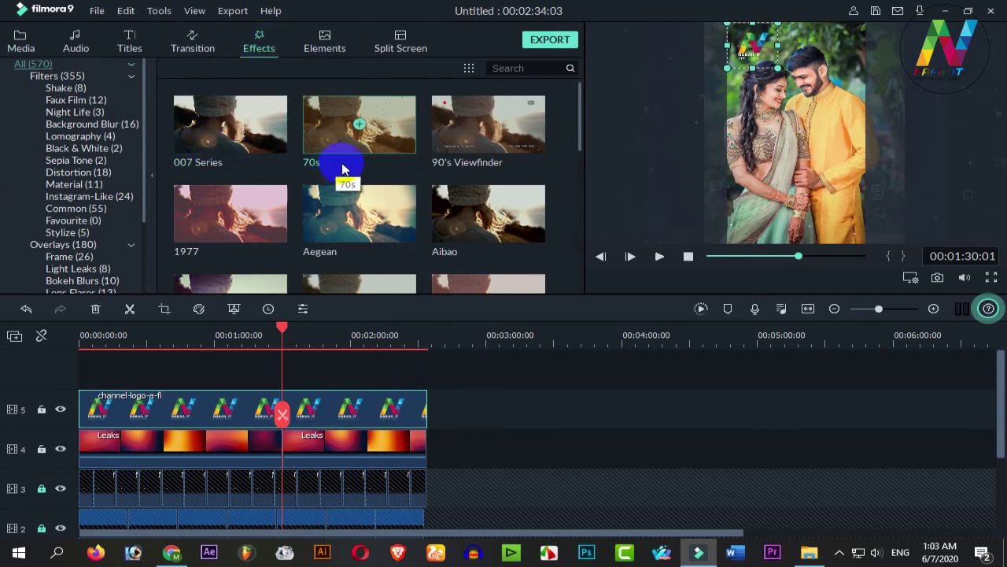
{"action": "left_click", "coordinate": [67, 89]}
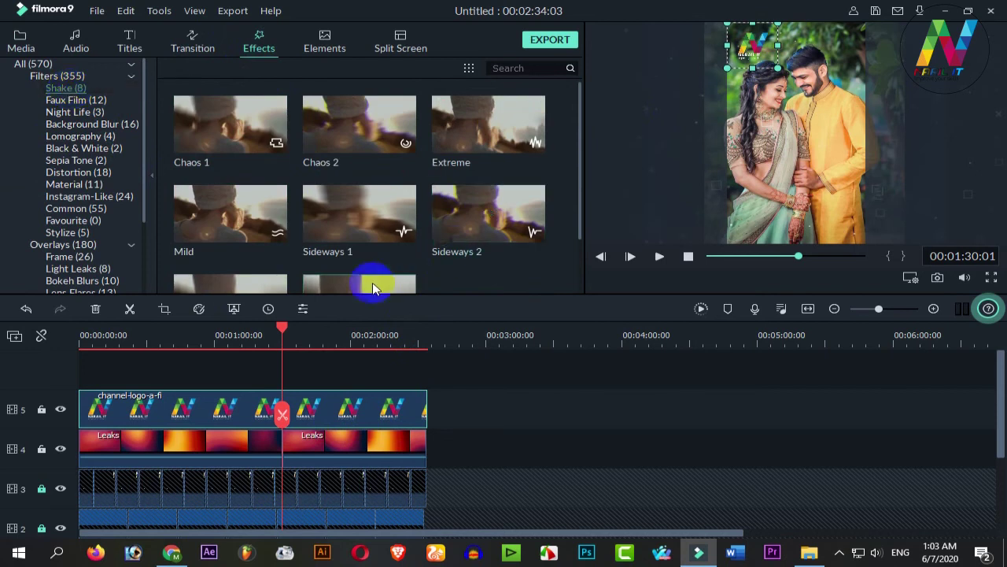
{"action": "scroll", "coordinate": [441, 252], "scroll_direction": "down", "scroll_amount": 2}
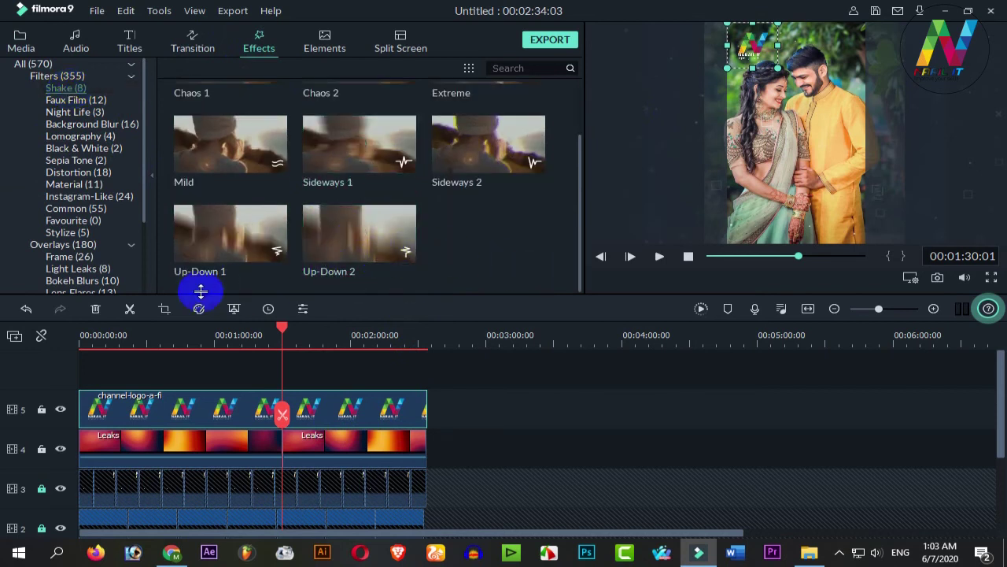
{"action": "scroll", "coordinate": [543, 253], "scroll_direction": "up", "scroll_amount": 2}
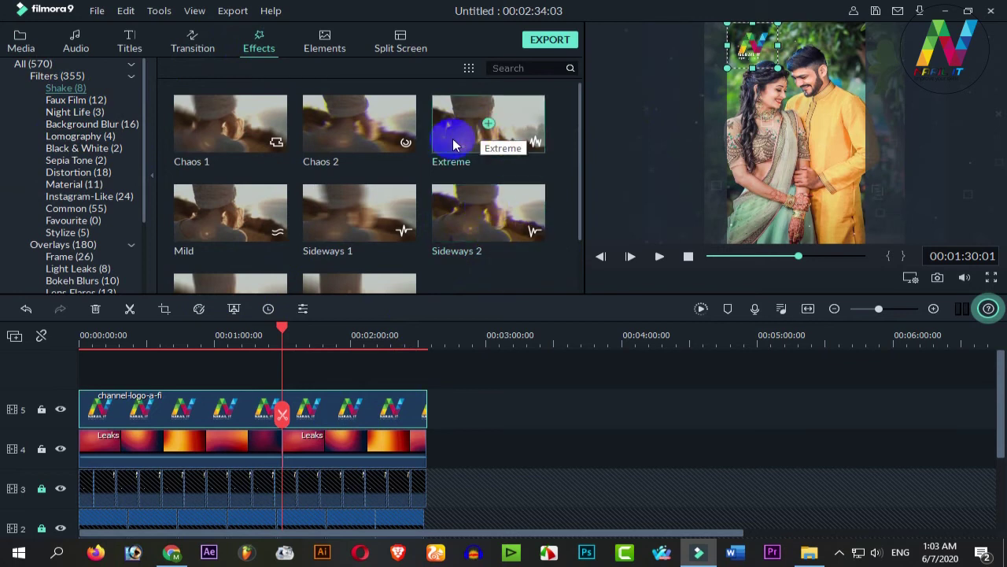
{"action": "left_click_drag", "start_coordinate": [333, 144], "coordinate": [328, 416]}
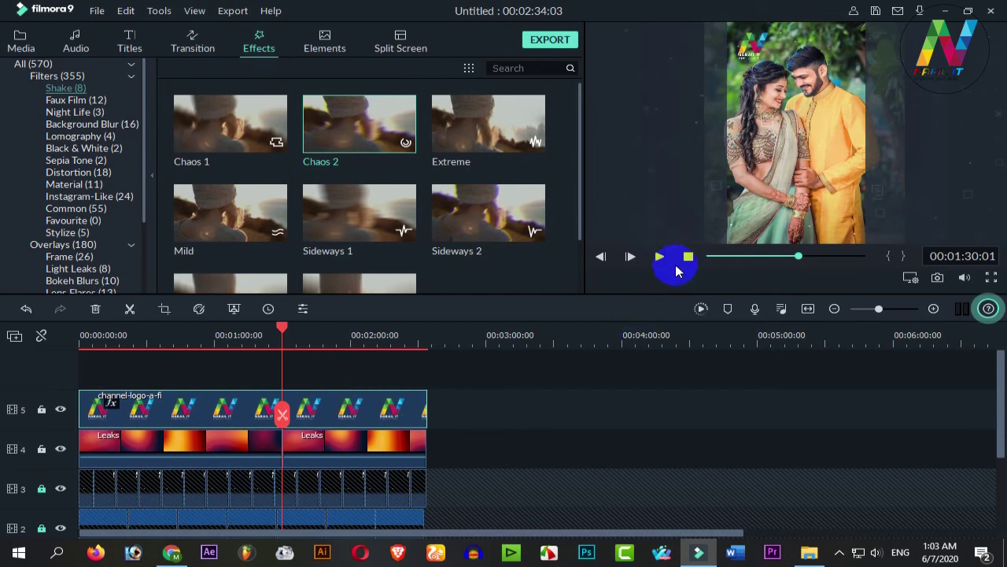
{"action": "key", "text": "space"}
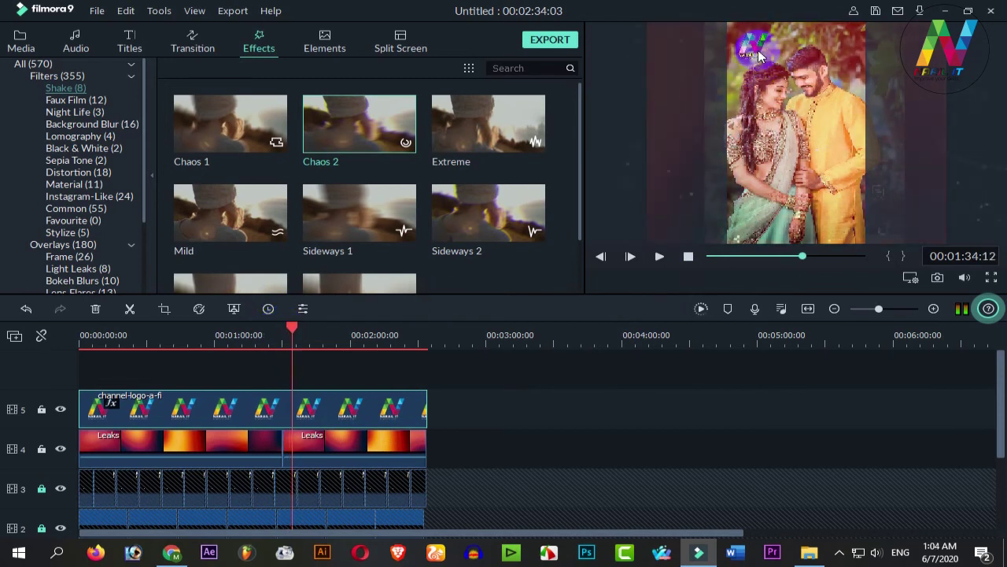
Unlock video tracks 1 to 3 and apply the Mild shake filter to the photo clip on video track 1
{"action": "left_click_drag", "start_coordinate": [999, 417], "coordinate": [991, 506]}
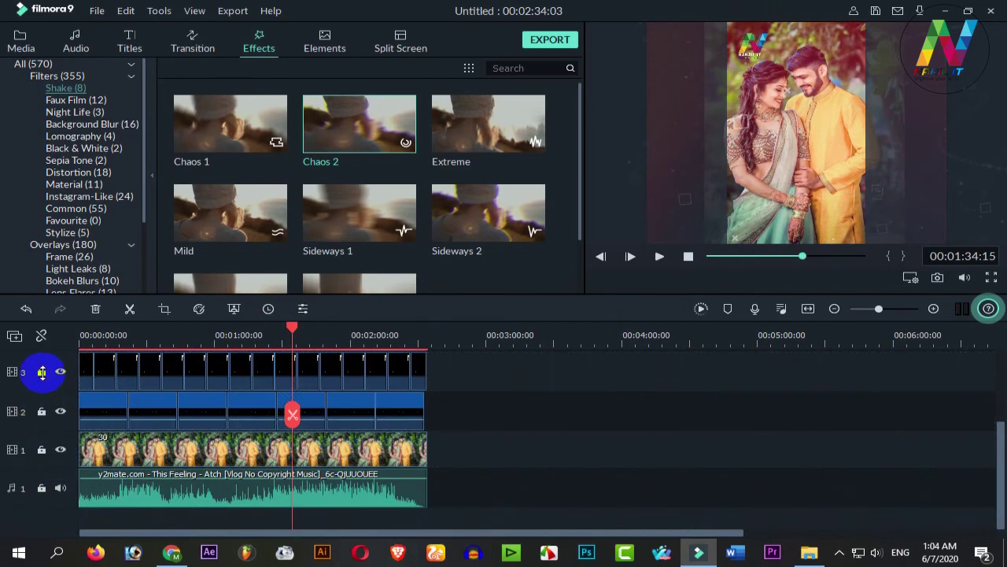
{"action": "left_click_drag", "start_coordinate": [207, 216], "coordinate": [175, 455]}
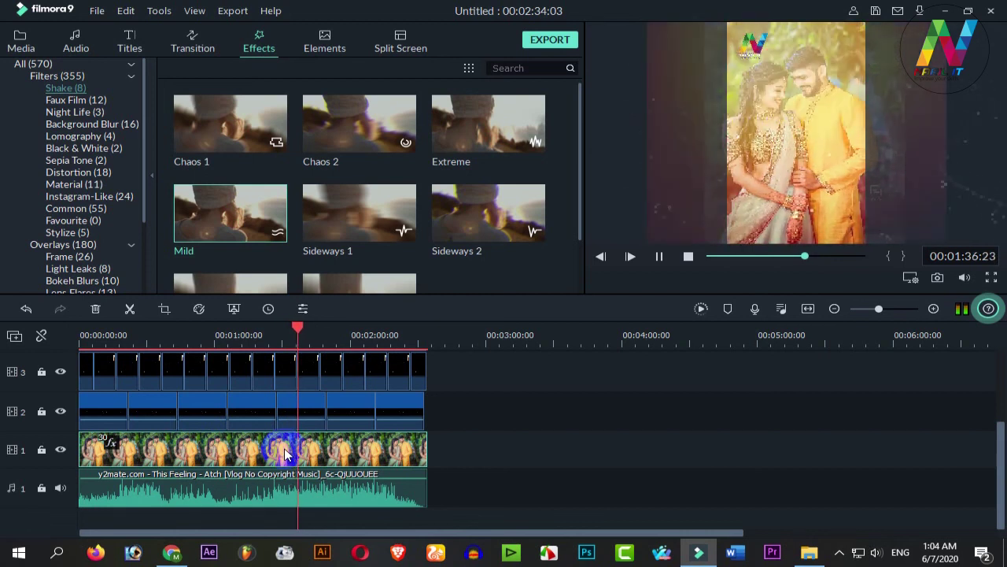
{"action": "left_click_drag", "start_coordinate": [299, 330], "coordinate": [322, 409]}
{"action": "left_click", "coordinate": [701, 309]}
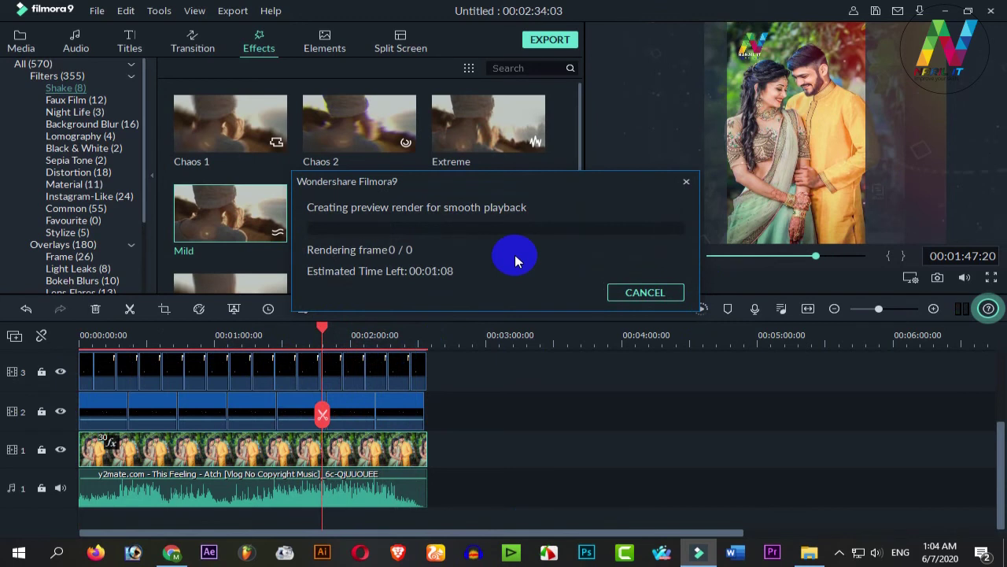
{"action": "left_click", "coordinate": [646, 293]}
{"action": "left_click_drag", "start_coordinate": [322, 330], "coordinate": [254, 383]}
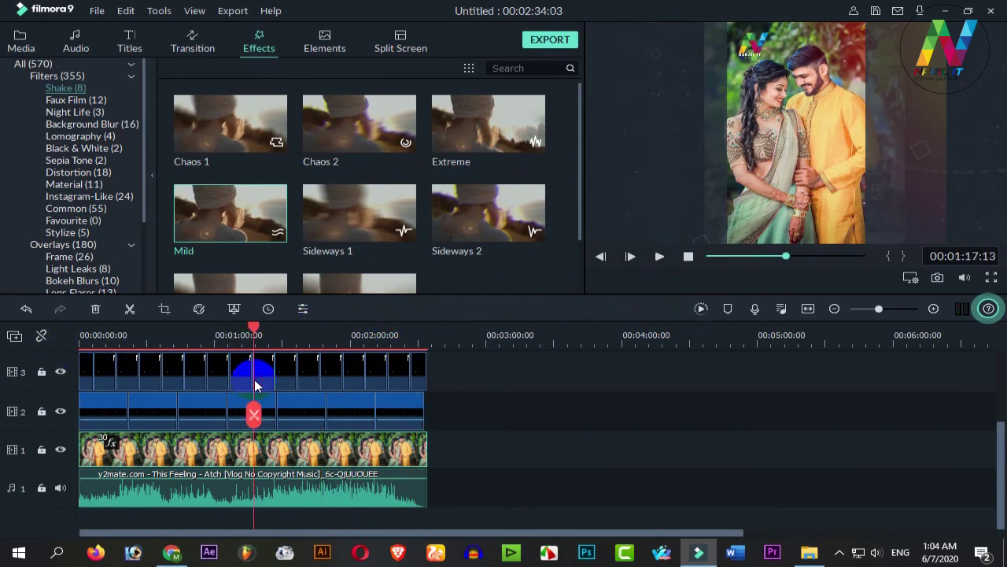
{"action": "left_click", "coordinate": [838, 554]}
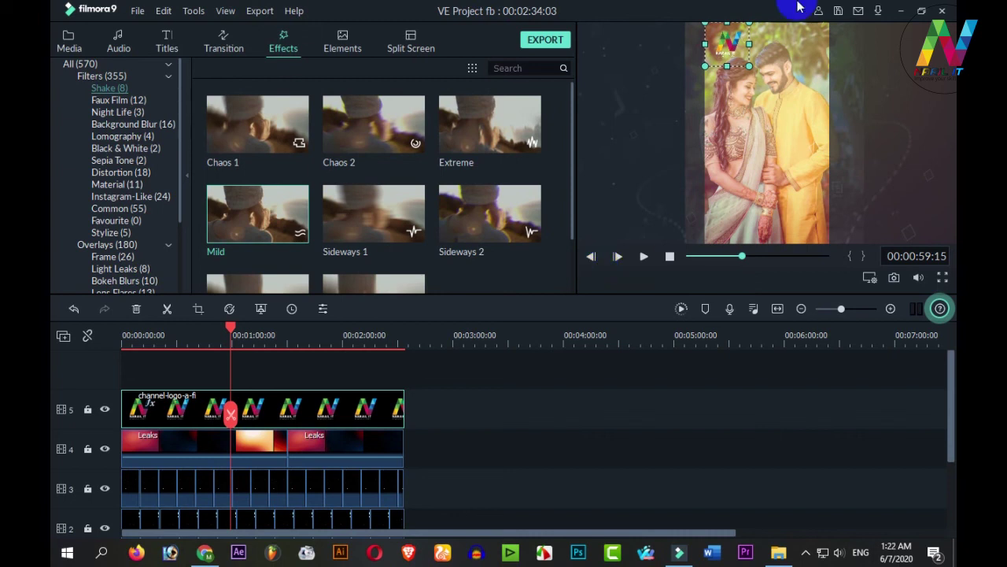
Switch to the desktop, play the exported fb st video in VLC media player, and close the player
{"action": "left_click", "coordinate": [901, 10]}
{"action": "right_click", "coordinate": [445, 94]}
{"action": "left_click", "coordinate": [473, 99]}
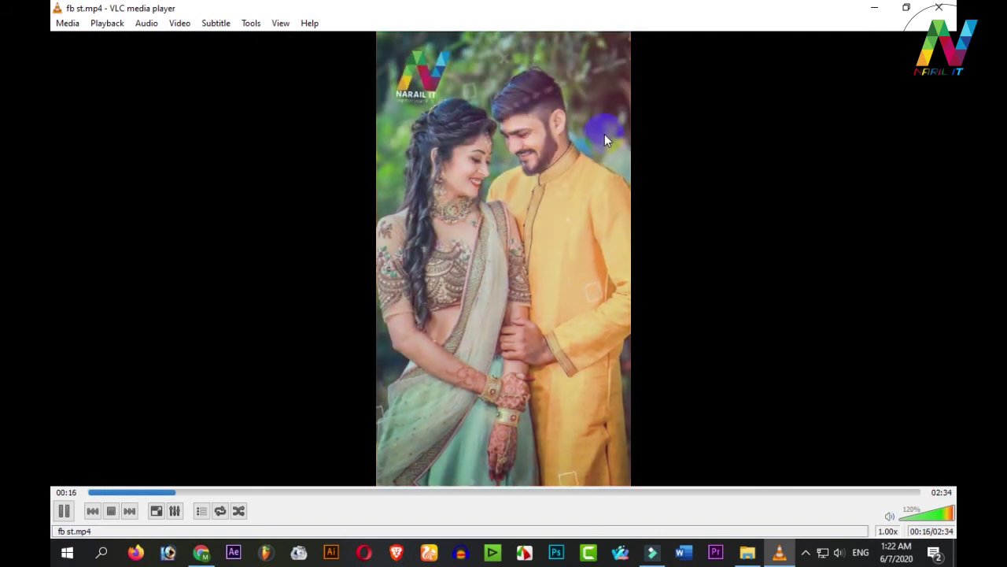
{"action": "left_click", "coordinate": [939, 8]}
{"action": "right_click", "coordinate": [551, 177]}
{"action": "left_click", "coordinate": [586, 218]}
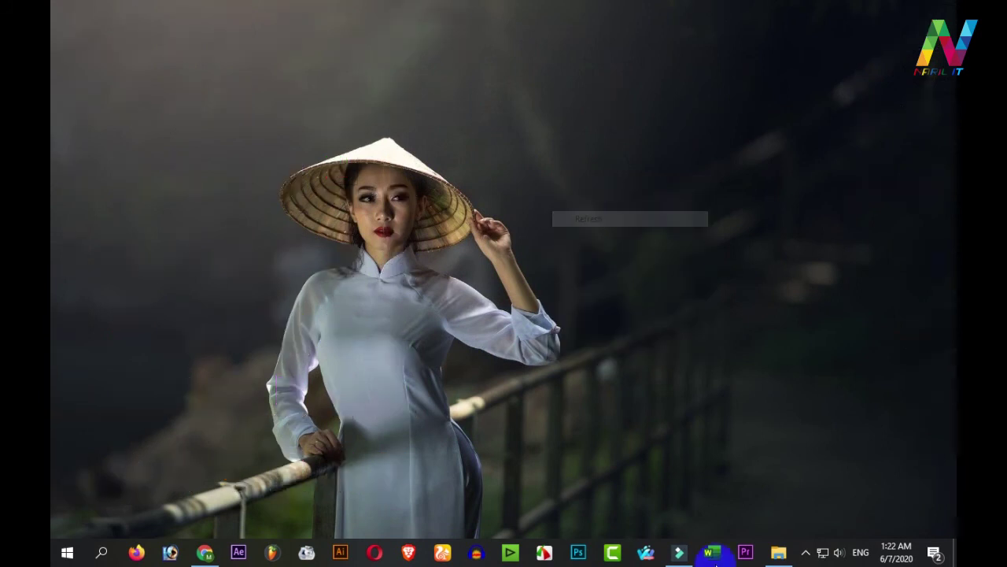
{"action": "left_click", "coordinate": [679, 552]}
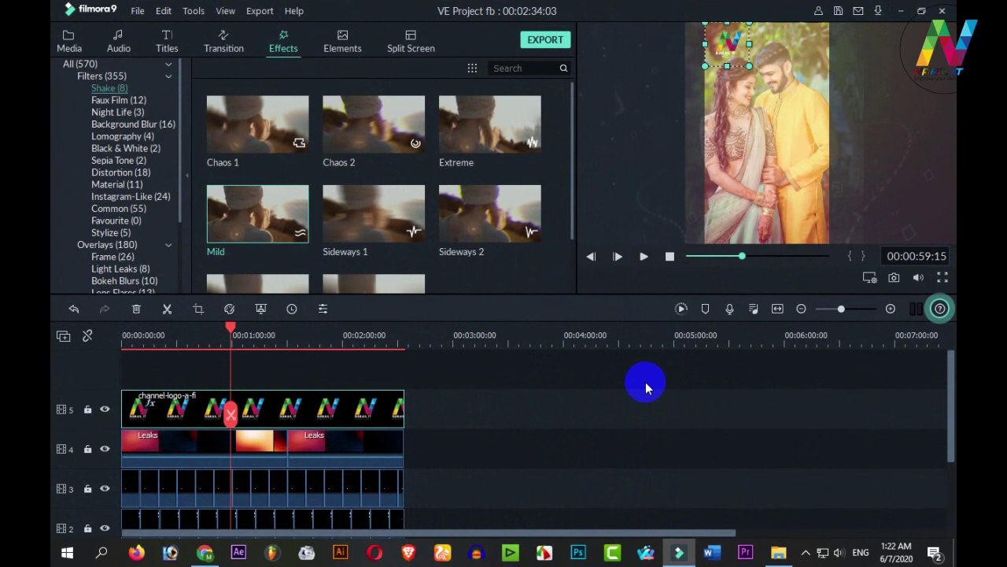
{"action": "left_click", "coordinate": [902, 12]}
{"action": "right_click", "coordinate": [504, 240]}
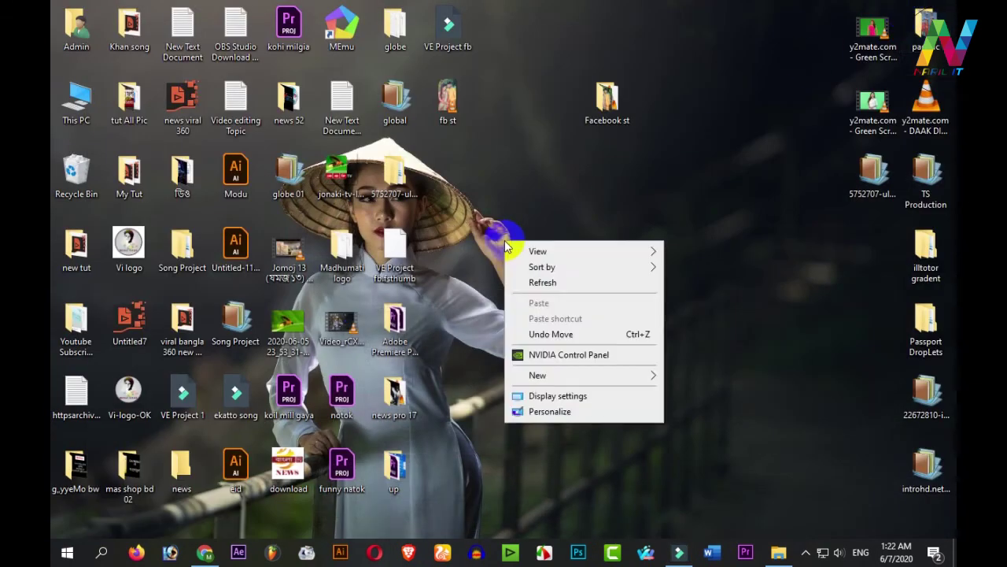
{"action": "left_click", "coordinate": [548, 287]}
{"action": "right_click", "coordinate": [533, 199]}
{"action": "left_click", "coordinate": [566, 244]}
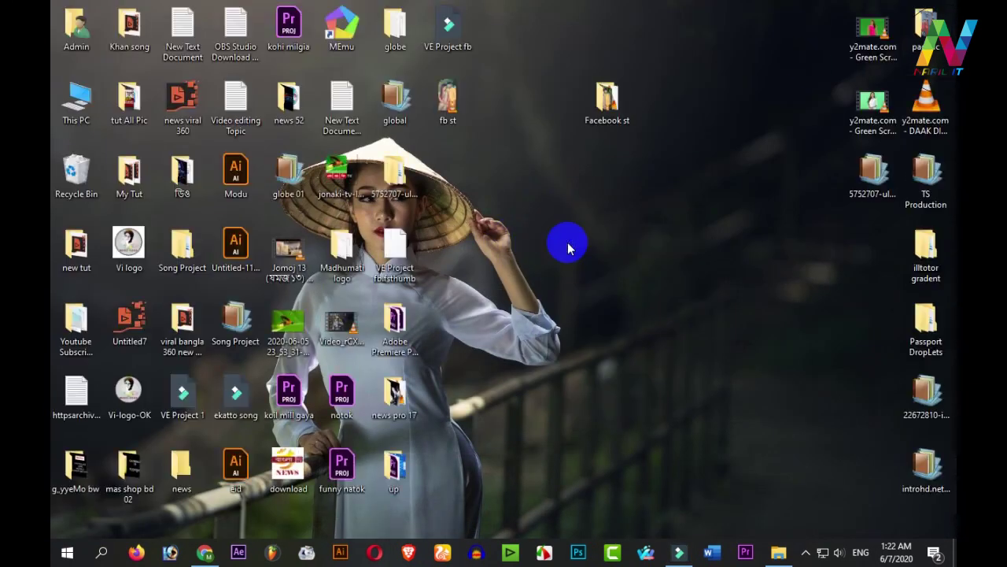